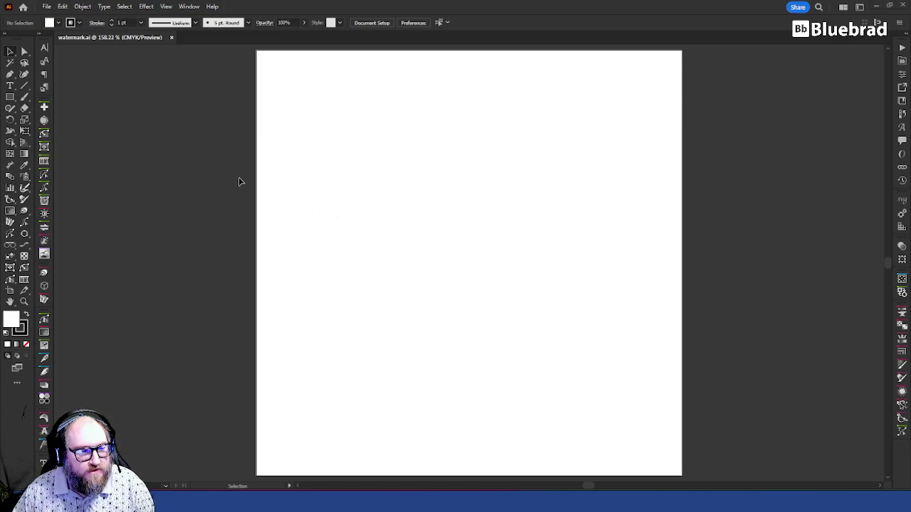
# Bring out the Layers, Appearance and Symbols panels and dock them beside the canvas.
pyautogui.moveTo(677, 103); pyautogui.dragTo(734, 66)
pyautogui.moveTo(902, 405); pyautogui.dragTo(746, 216)
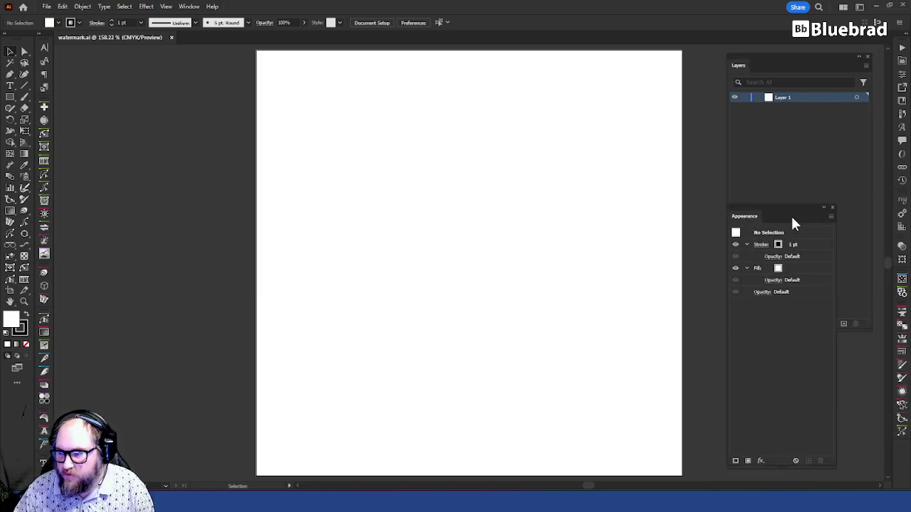
pyautogui.moveTo(902, 233); pyautogui.dragTo(729, 119)
pyautogui.moveTo(790, 217); pyautogui.dragTo(621, 165)
pyautogui.moveTo(754, 61)
pyautogui.mouseDown()
pyautogui.moveTo(895, 67)
pyautogui.moveTo(745, 50)
pyautogui.mouseUp()
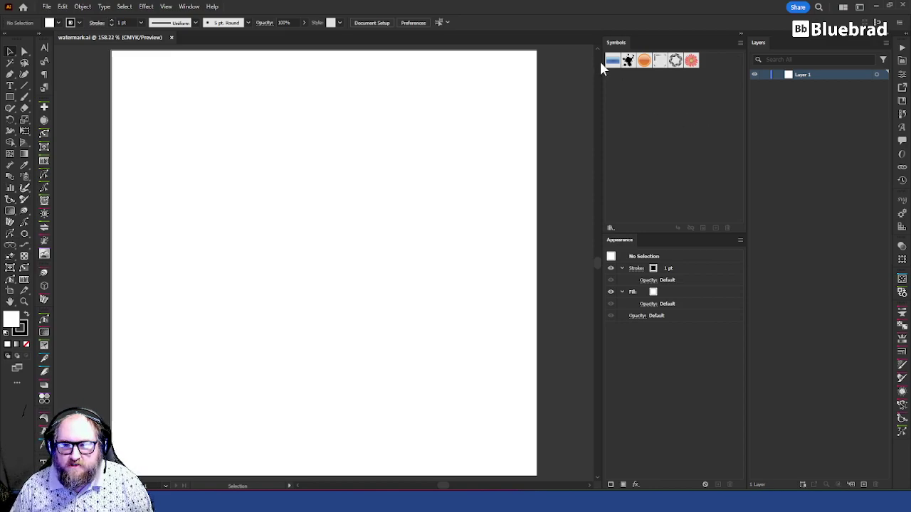
# Consolidate the docked panels into one column, with Color above Appearance and Layers grouped with Symbols showing Layers.
pyautogui.moveTo(619, 42); pyautogui.dragTo(809, 43)
pyautogui.moveTo(616, 52); pyautogui.dragTo(799, 40)
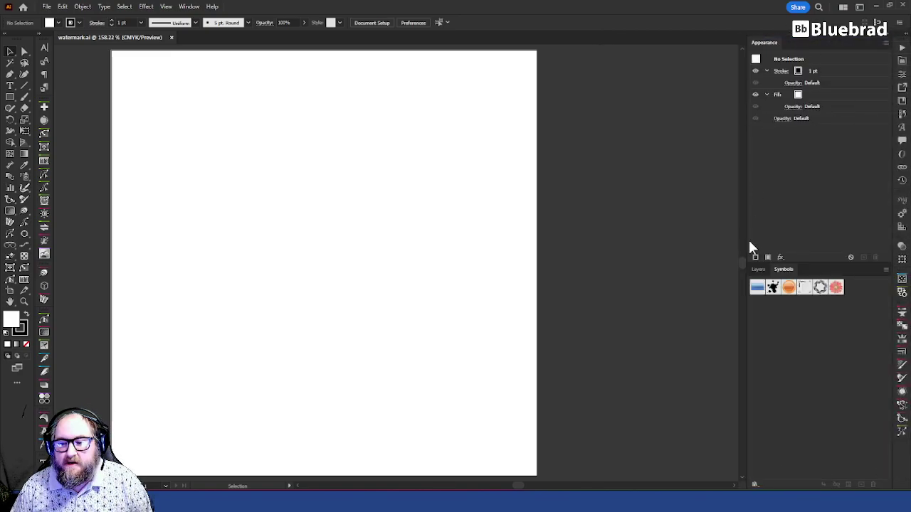
pyautogui.click(758, 269)
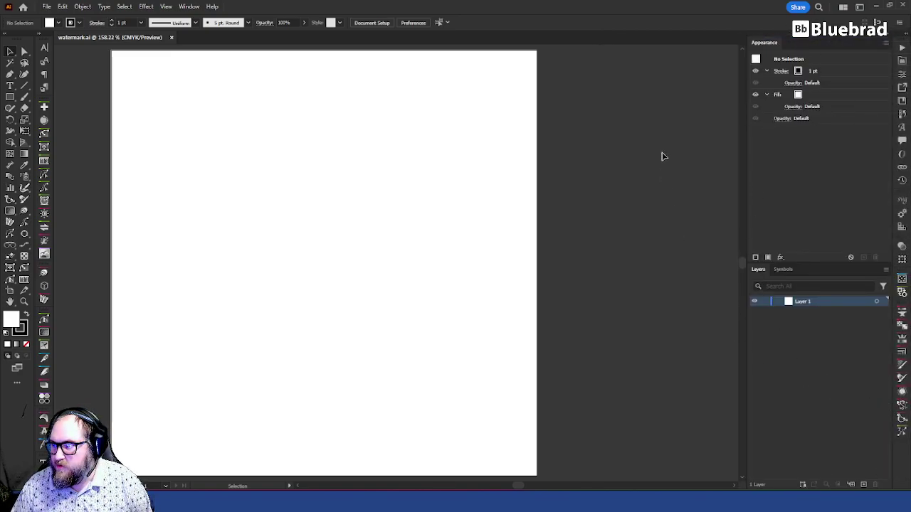
pyautogui.moveTo(711, 142); pyautogui.dragTo(797, 44)
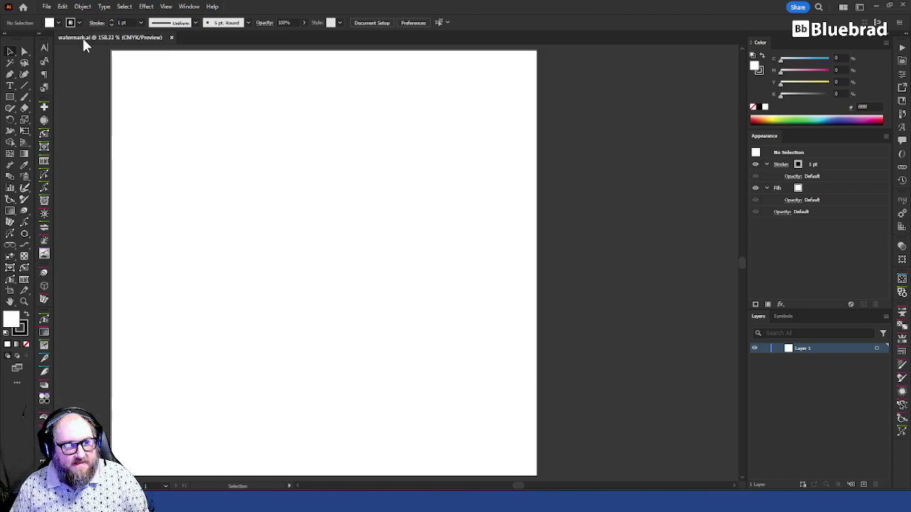
# Save the document over the existing watermark.ai on the Desktop with Create PDF Compatible File enabled.
pyautogui.hotkey('ctrl', 'shift', 's')
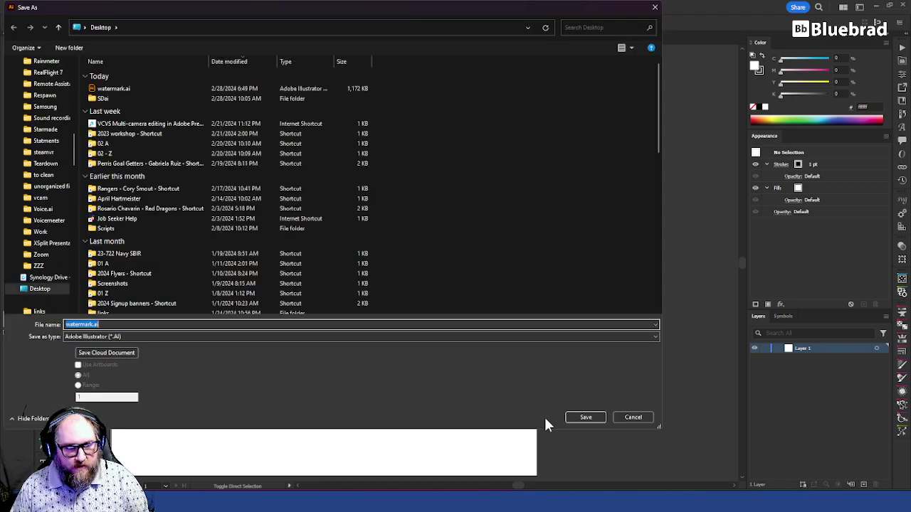
pyautogui.click(584, 418)
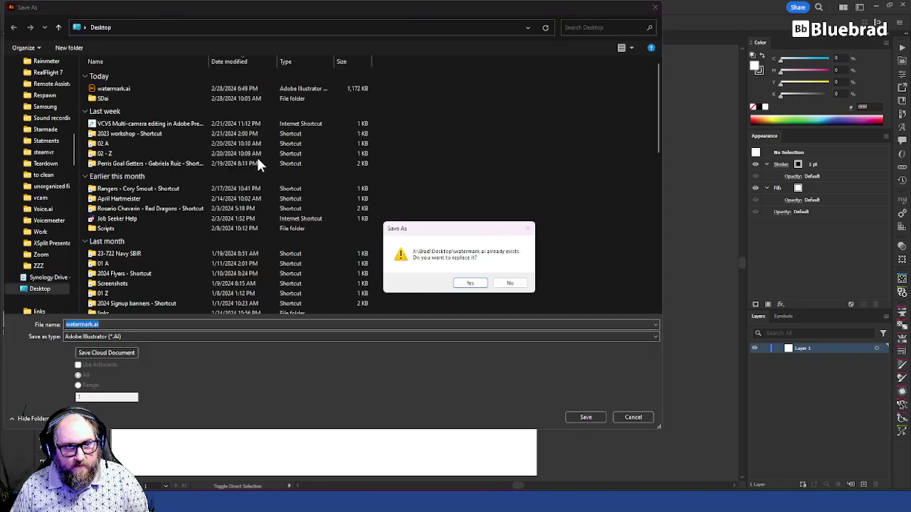
pyautogui.click(481, 284)
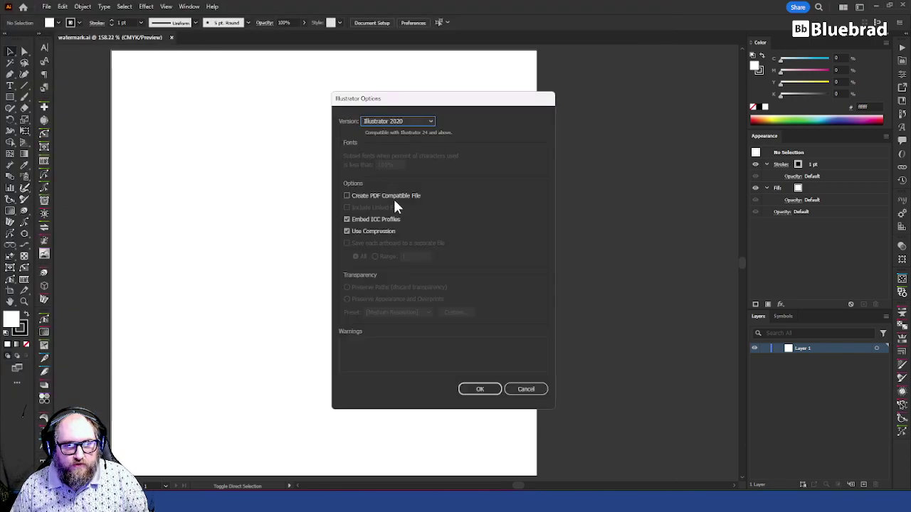
pyautogui.click(404, 198)
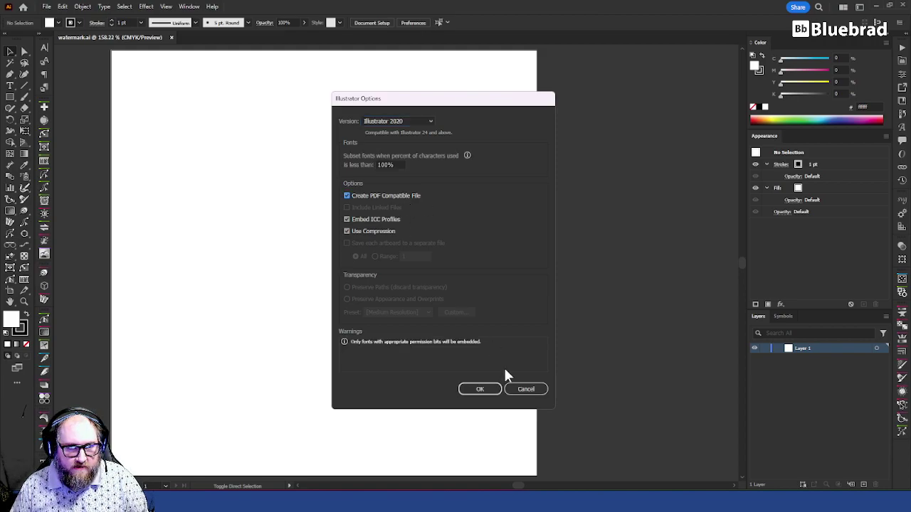
pyautogui.click(480, 390)
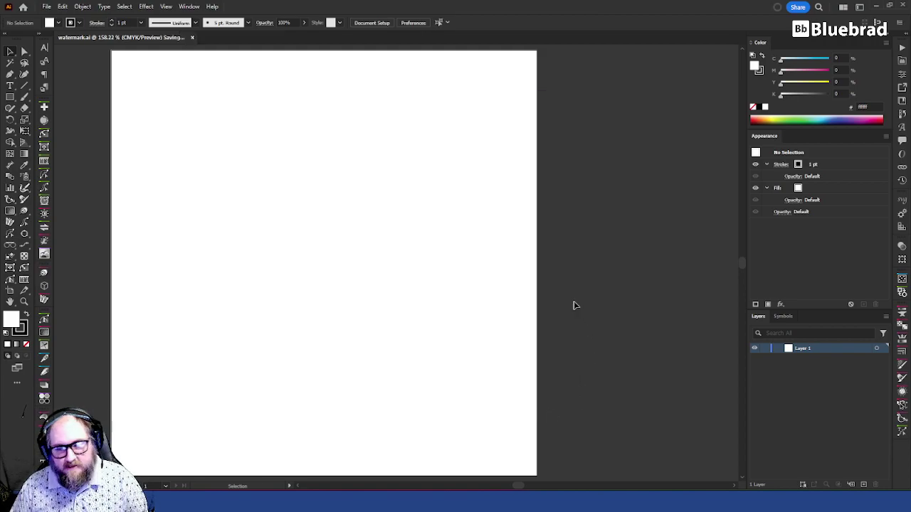
# Group the Graphic Styles panel with the Color panel, keeping Color in front.
pyautogui.moveTo(438, 310); pyautogui.dragTo(514, 316)
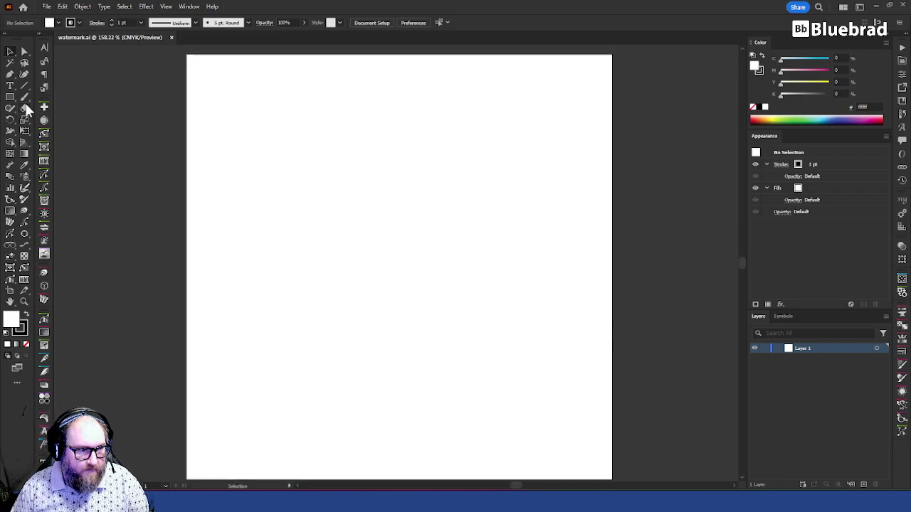
pyautogui.moveTo(902, 405); pyautogui.dragTo(796, 44)
pyautogui.click(760, 43)
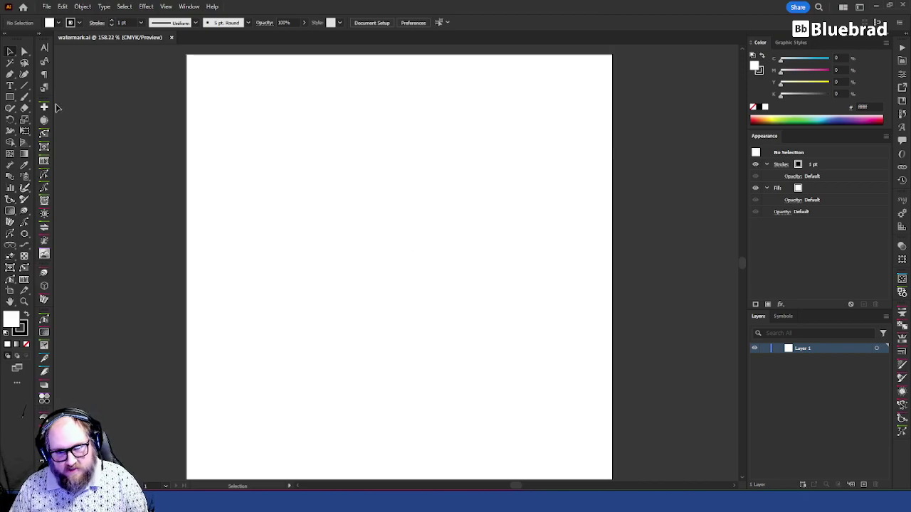
# Add the point text "PROOF" in the upper part of the artboard.
pyautogui.click(10, 85)
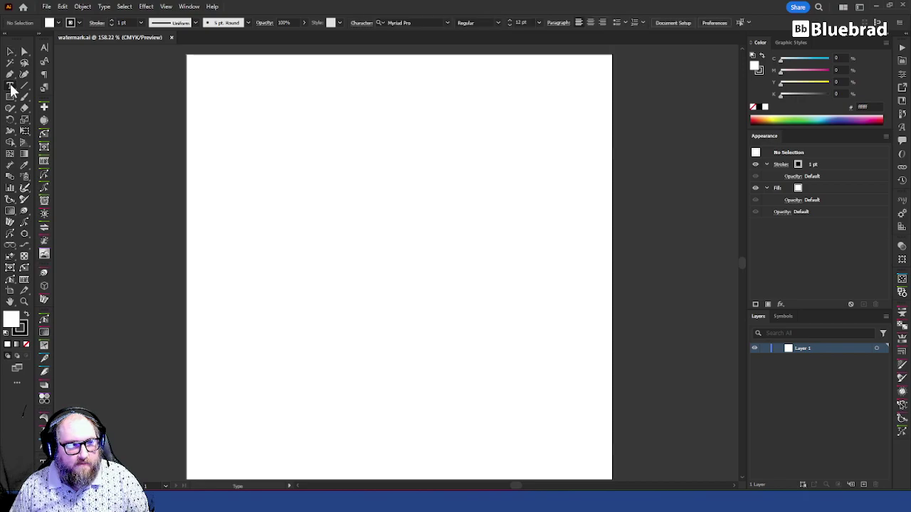
pyautogui.click(346, 147)
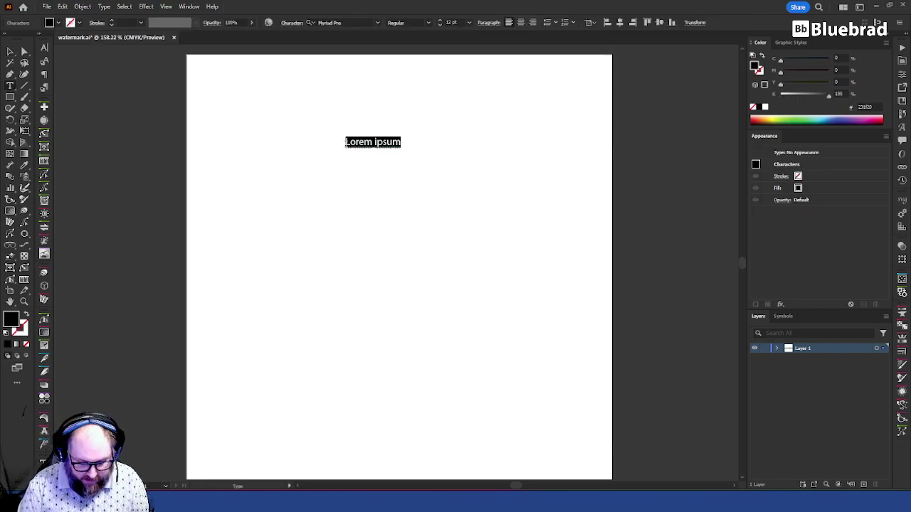
pyautogui.write('PROOF')
pyautogui.press('Escape')
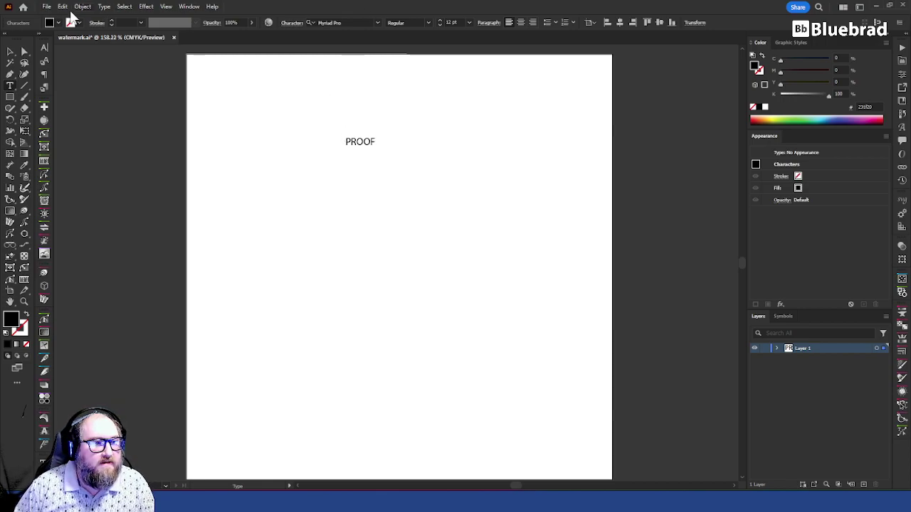
# Set the PROOF text to the Black style of Myriad Pro with centered alignment.
pyautogui.click(11, 52)
pyautogui.click(377, 23)
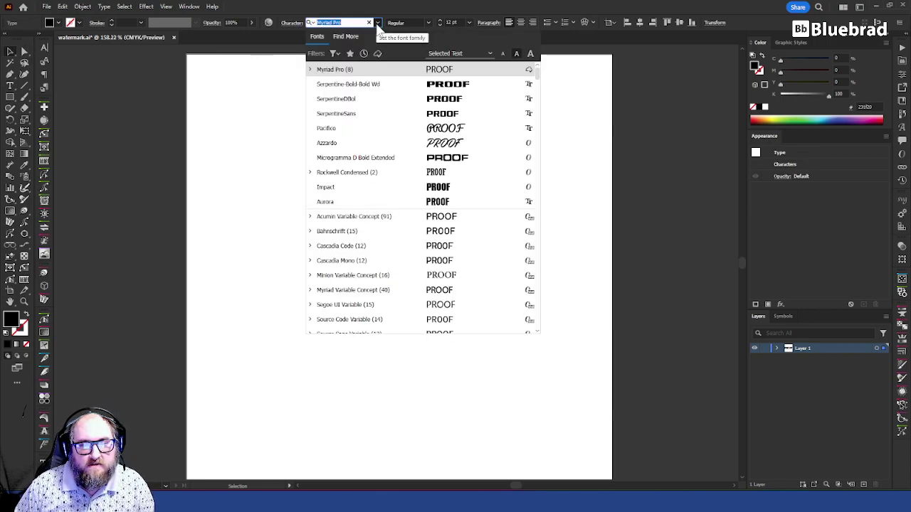
pyautogui.click(377, 22)
pyautogui.click(428, 22)
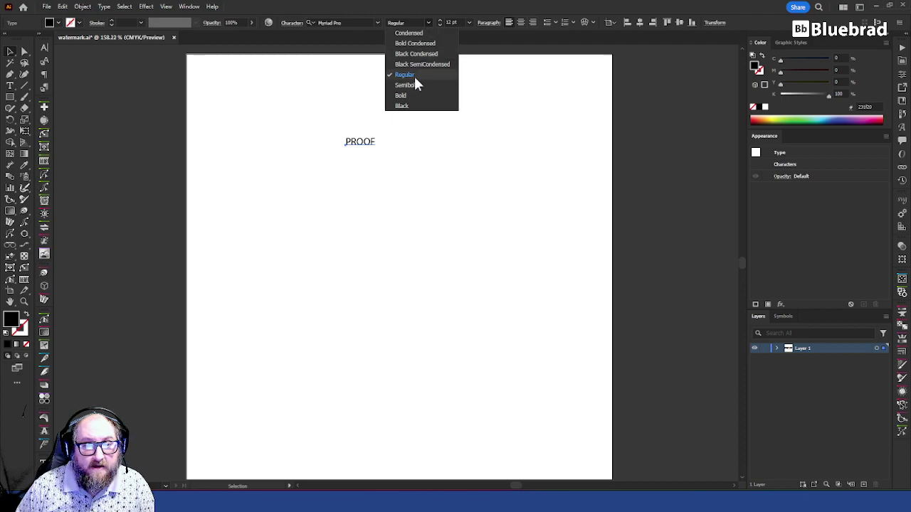
pyautogui.click(404, 106)
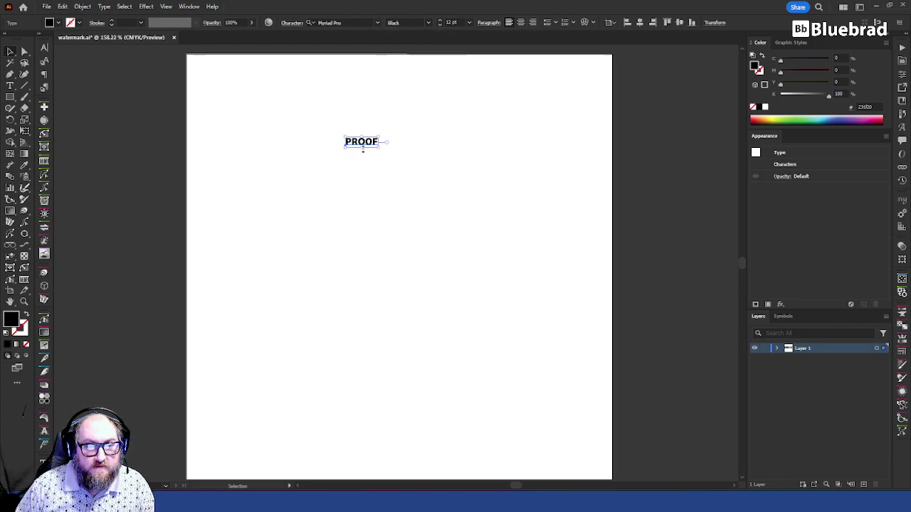
pyautogui.click(523, 22)
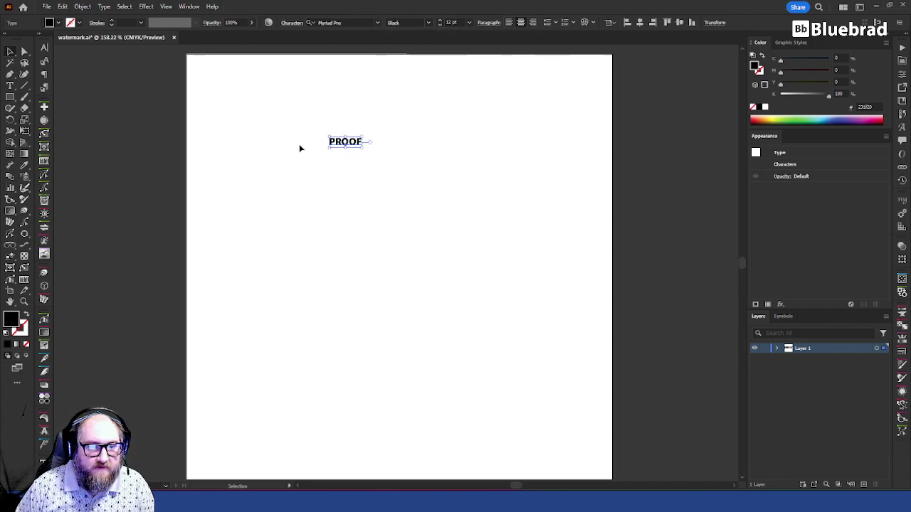
pyautogui.click(336, 117)
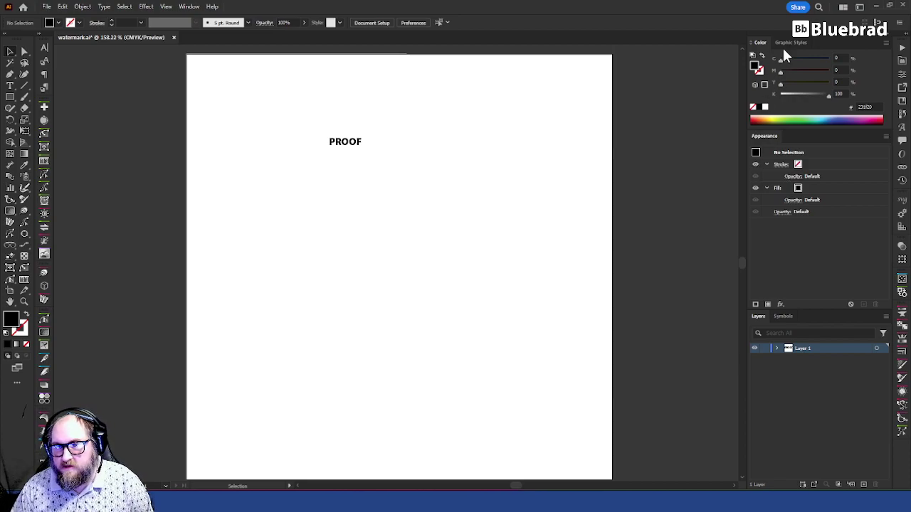
# Float the Swatches panel, enlarge the PROOF text to about 21 pt, store it as a pattern swatch and delete the original text.
pyautogui.moveTo(901, 278); pyautogui.dragTo(598, 60)
pyautogui.click(351, 145)
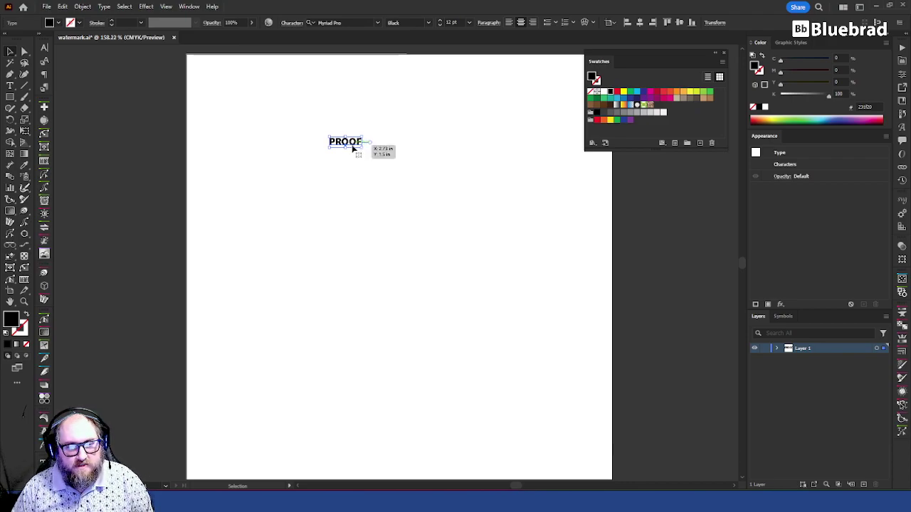
pyautogui.moveTo(365, 148); pyautogui.dragTo(704, 118)
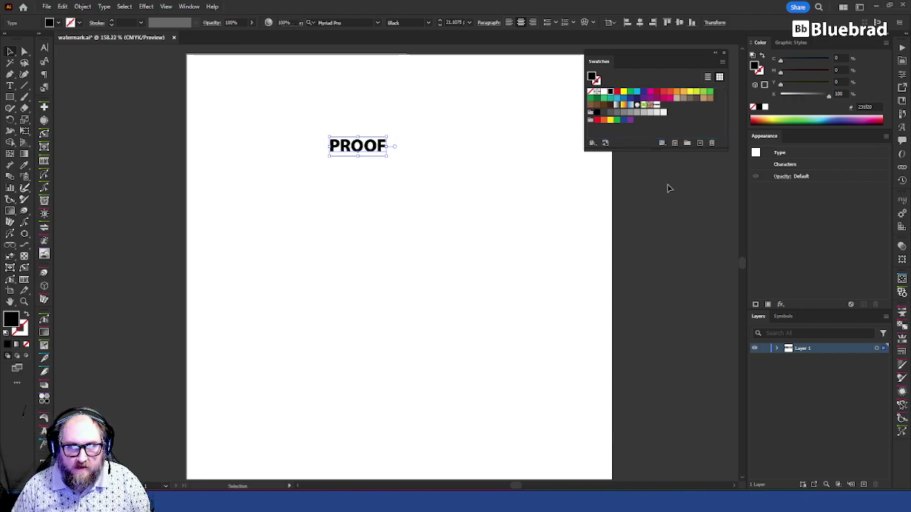
pyautogui.press('Delete')
# Draw a rectangle about 7.5 in square extending past all artboard edges, with the default white fill and black stroke.
pyautogui.click(10, 97)
pyautogui.moveTo(186, 52); pyautogui.dragTo(614, 311)
pyautogui.scroll(1, 644, 269)
pyautogui.moveTo(645, 269); pyautogui.dragTo(643, 361)
pyautogui.press('v')
pyautogui.click(626, 242)
pyautogui.click(589, 373)
pyautogui.moveTo(612, 464); pyautogui.dragTo(628, 480)
pyautogui.click(663, 417)
pyautogui.click(411, 229)
pyautogui.press('d')
pyautogui.press('a')
pyautogui.hotkey('ctrl', '-')
pyautogui.press('v')
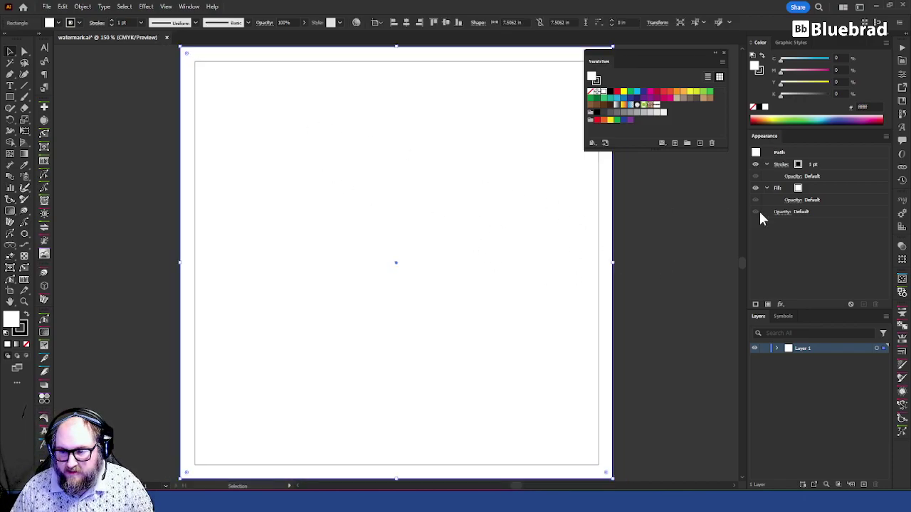
# Fill the large rectangle with the new PROOF pattern swatch.
pyautogui.click(842, 188)
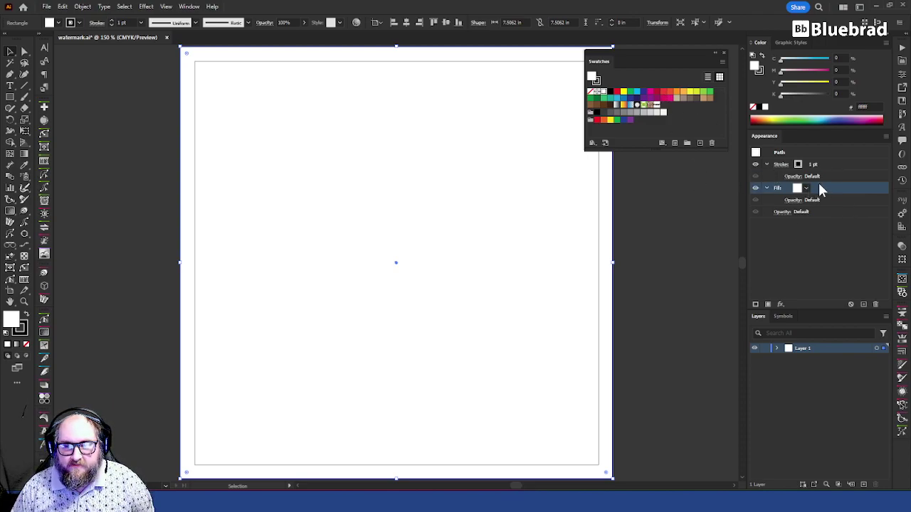
pyautogui.click(806, 186)
pyautogui.click(806, 186)
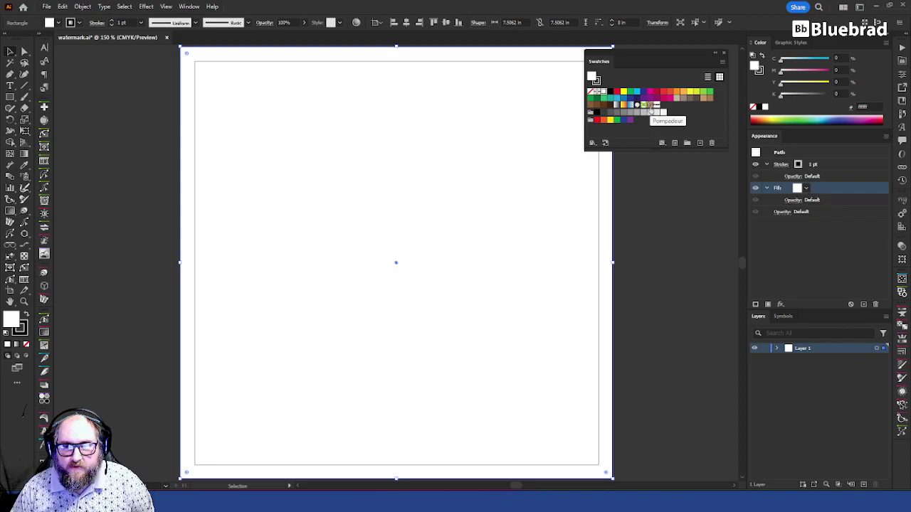
pyautogui.click(654, 106)
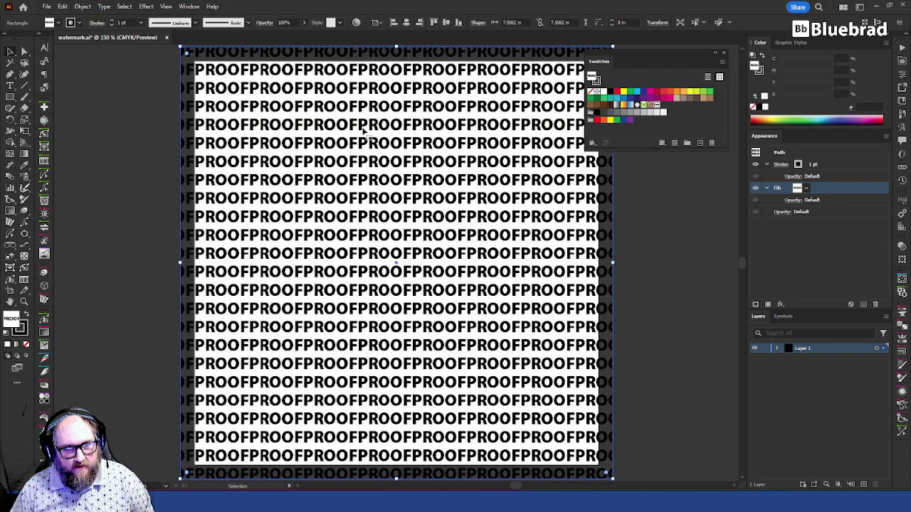
# Open the PROOF pattern for editing and set its tile type to Brick by Row.
pyautogui.click(675, 144)
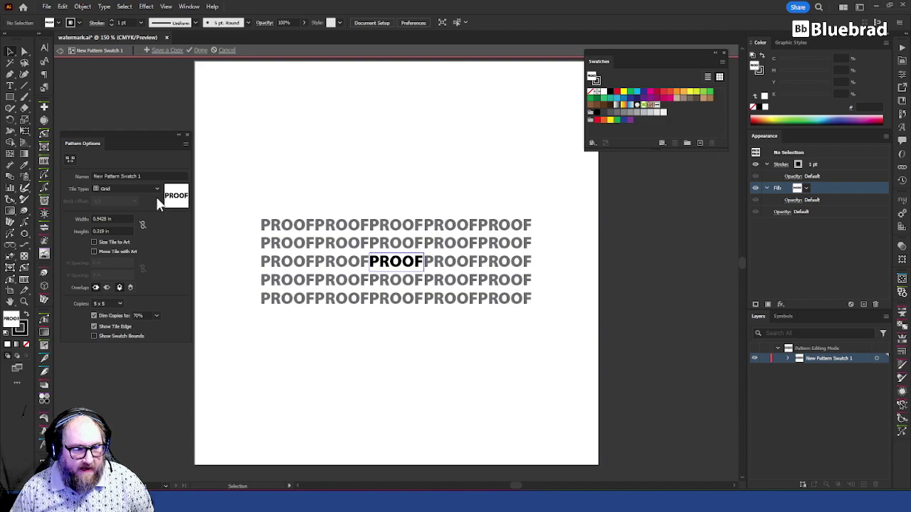
pyautogui.click(107, 188)
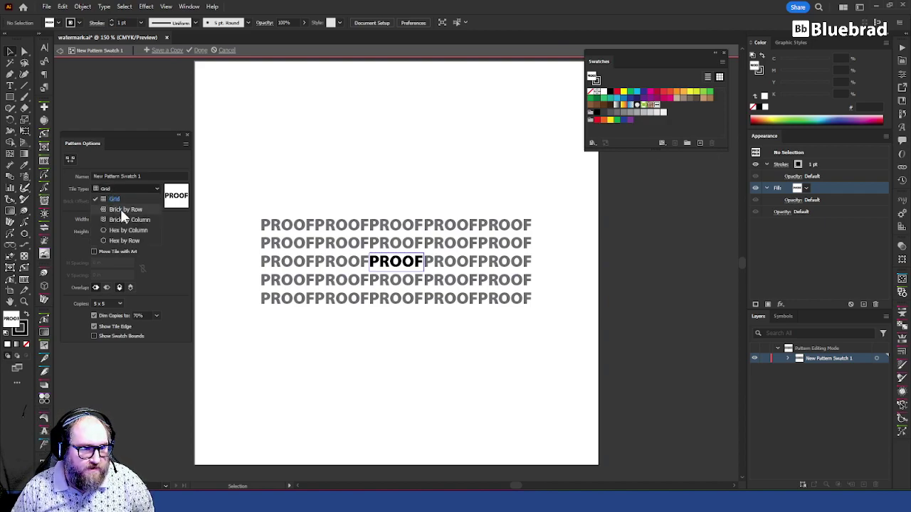
pyautogui.click(120, 209)
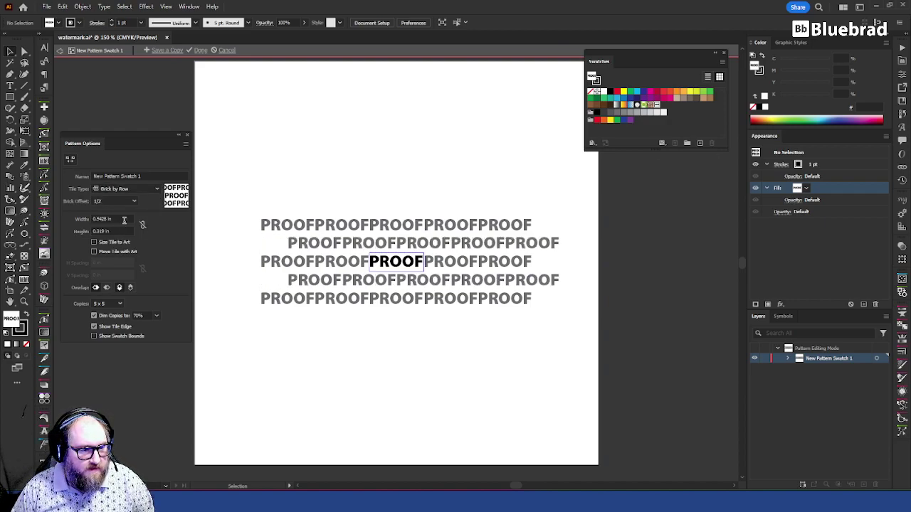
# Set the pattern tile to 1.125 in wide and 0.5 in high, and finish editing the pattern.
pyautogui.click(124, 219)
pyautogui.write('1.125')
pyautogui.press('Return')
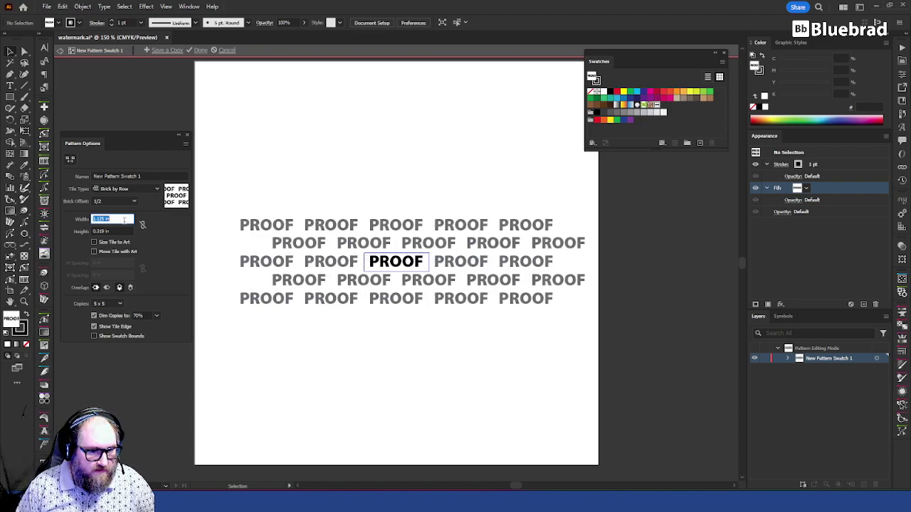
pyautogui.press('Tab')
pyautogui.write('0.5')
pyautogui.press('Return')
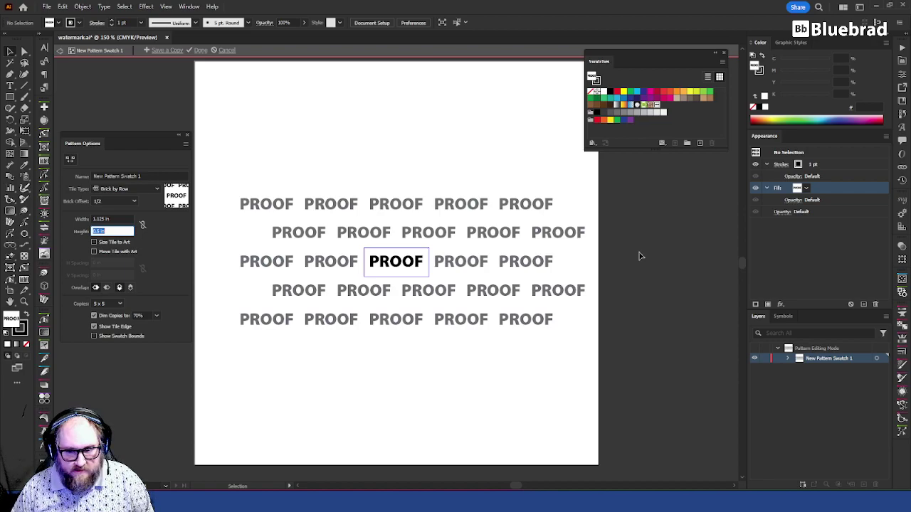
pyautogui.press('Escape')
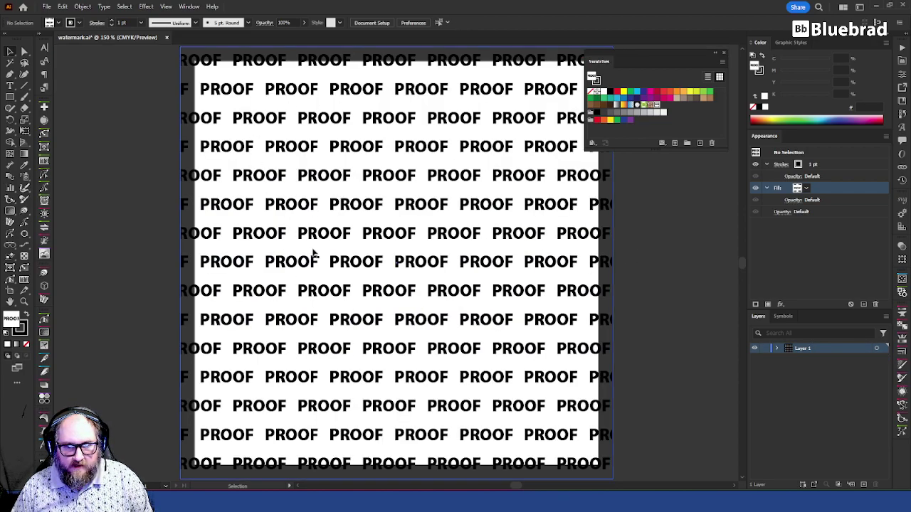
# Edit the PROOF pattern so its text uses Multiply blending at 10% opacity, and finish editing the pattern.
pyautogui.click(440, 190)
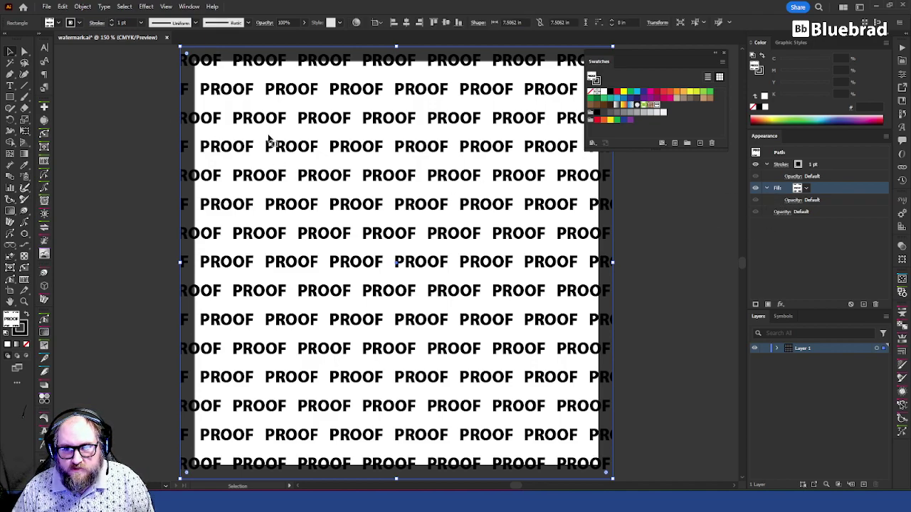
pyautogui.click(798, 190)
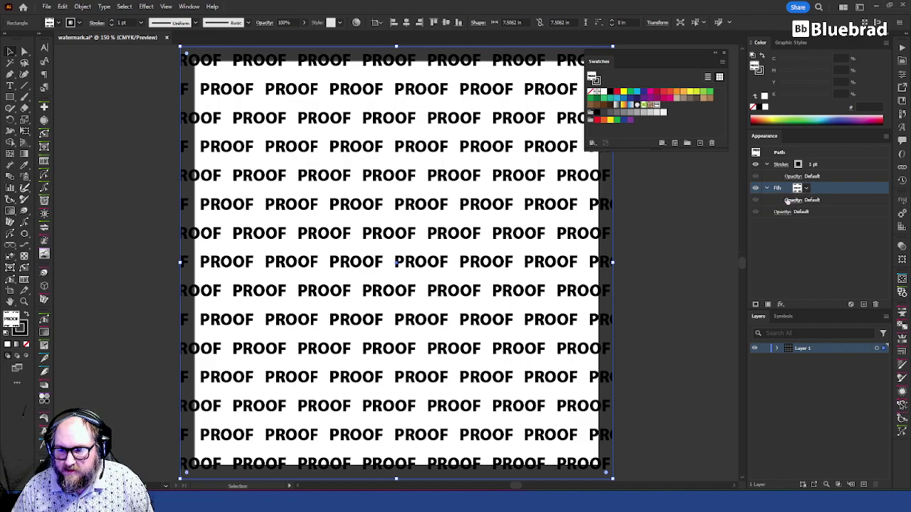
pyautogui.doubleClick(657, 107)
pyautogui.click(400, 266)
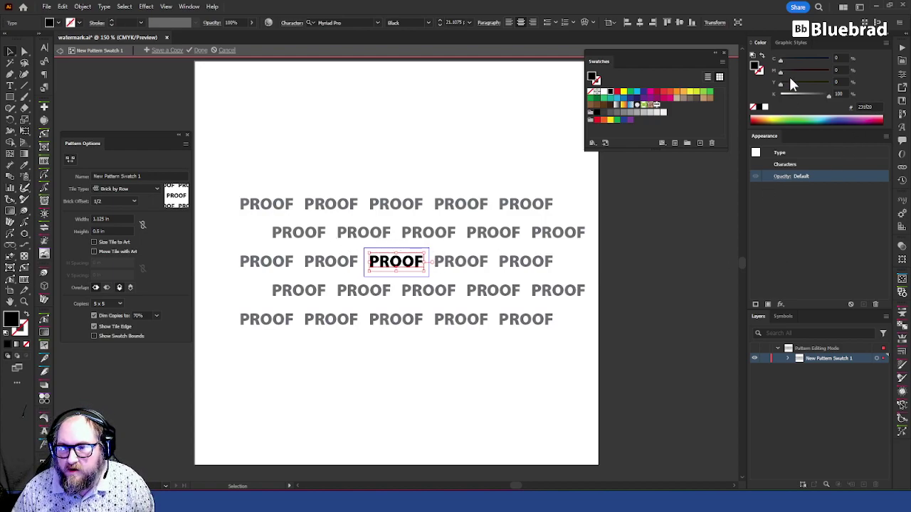
pyautogui.click(796, 178)
pyautogui.click(721, 195)
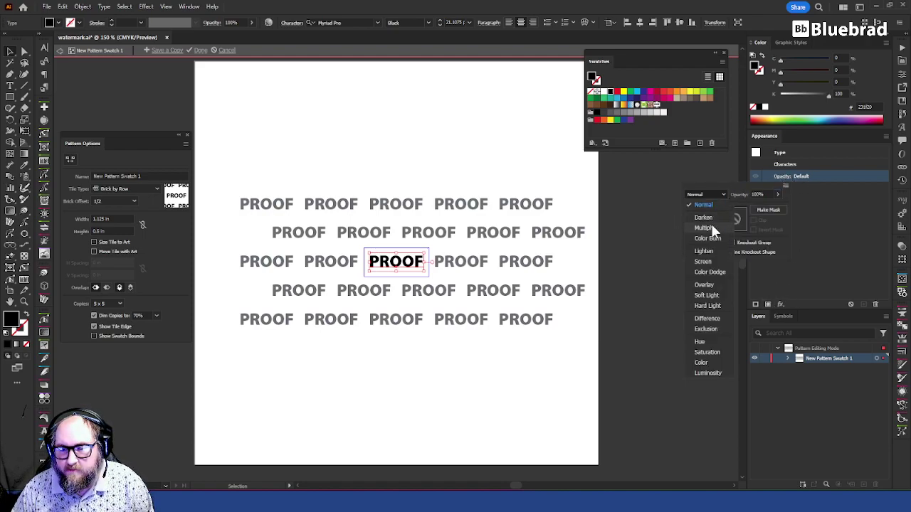
pyautogui.click(711, 226)
pyautogui.doubleClick(756, 193)
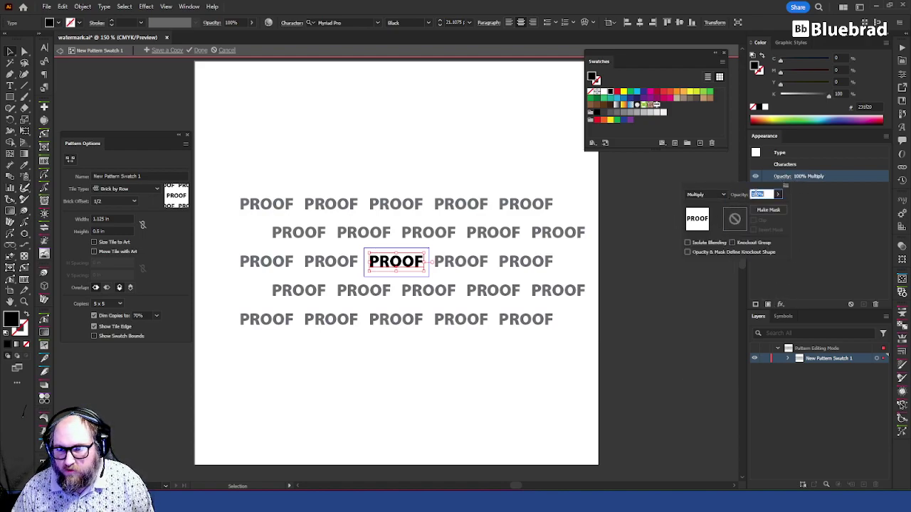
pyautogui.write('10')
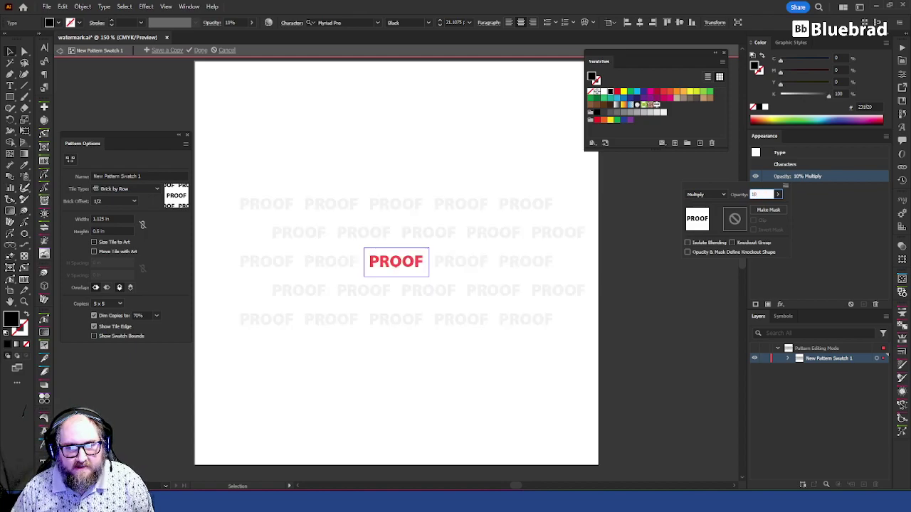
pyautogui.press('Return')
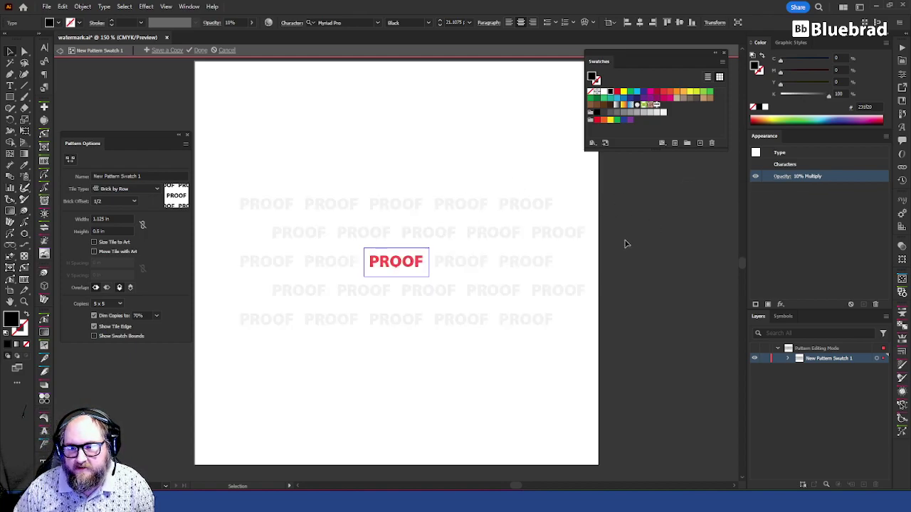
pyautogui.press('Escape')
pyautogui.press('d')
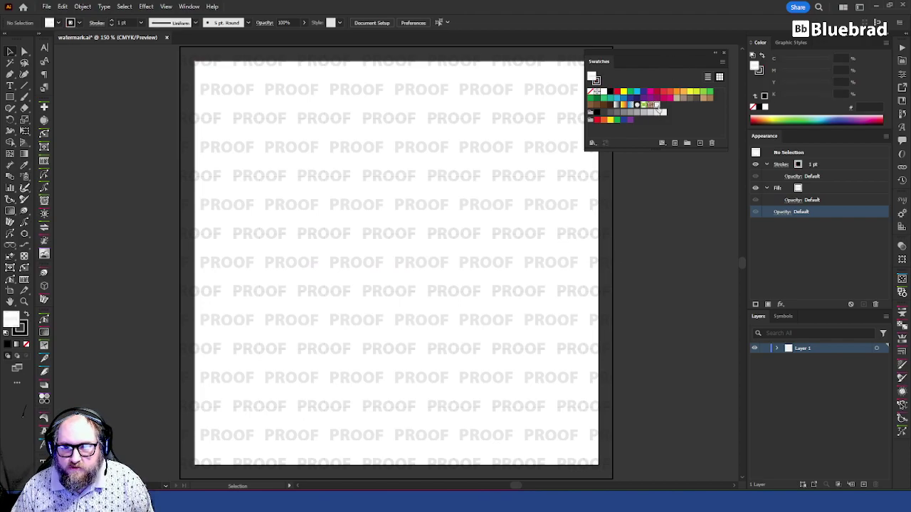
# Duplicate the PROOF pattern swatch.
pyautogui.moveTo(658, 105); pyautogui.dragTo(690, 124)
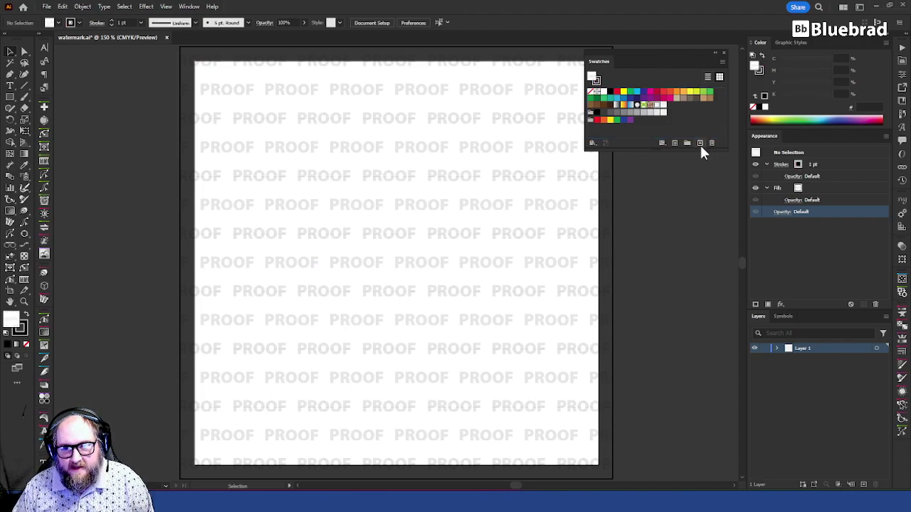
pyautogui.click(825, 187)
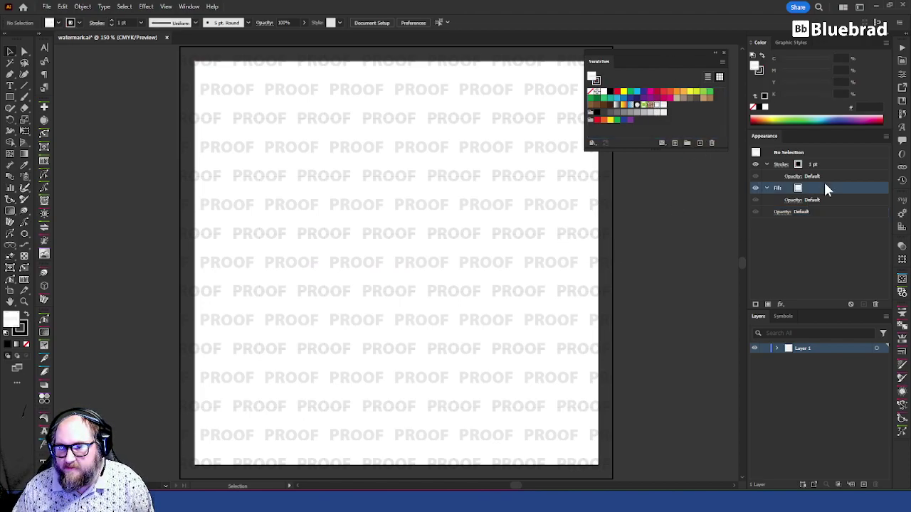
pyautogui.click(863, 305)
pyautogui.click(806, 189)
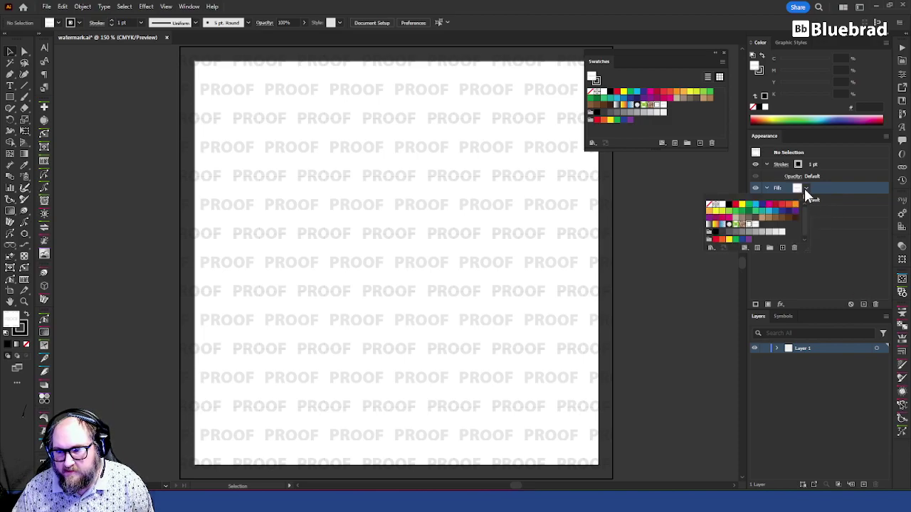
pyautogui.click(832, 192)
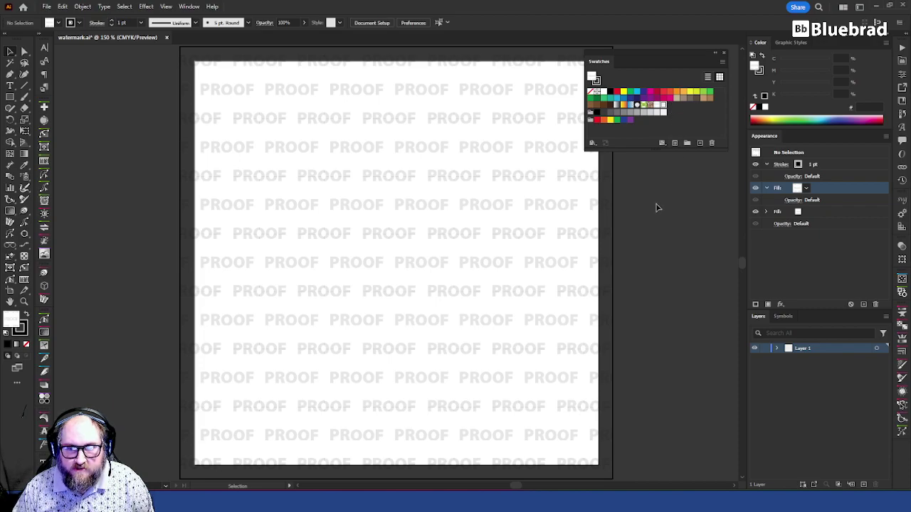
# Open the duplicated PROOF pattern for editing and fill its text with white.
pyautogui.doubleClick(663, 104)
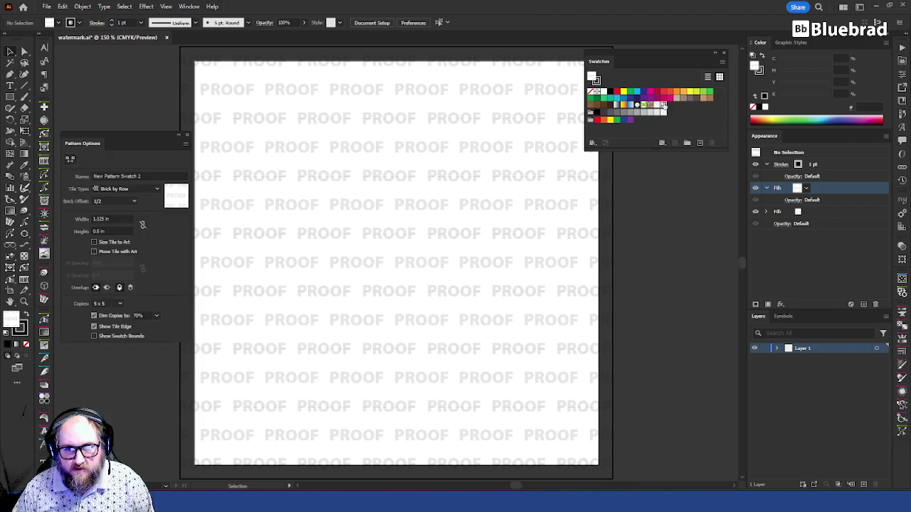
pyautogui.hotkey('ctrl', 'a')
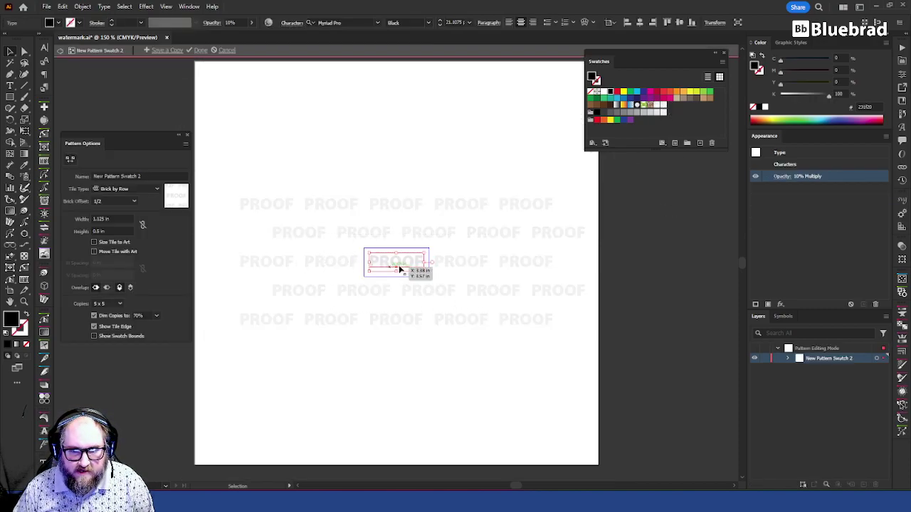
pyautogui.click(55, 22)
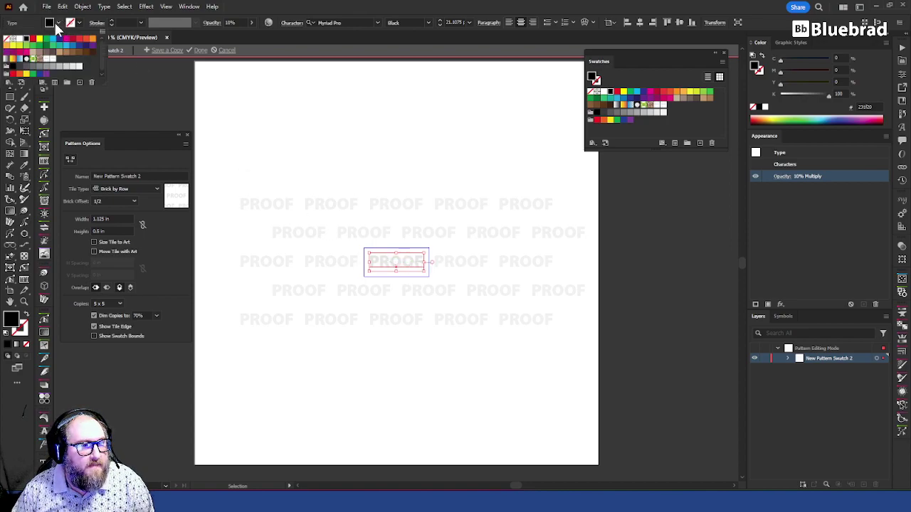
pyautogui.click(18, 40)
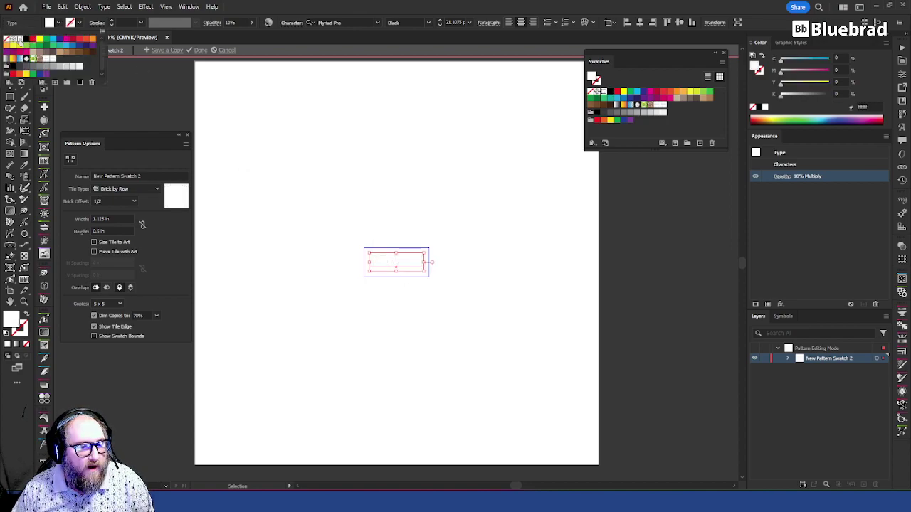
# Set the white text's blend mode to Lighten and finish editing the duplicate pattern.
pyautogui.click(795, 178)
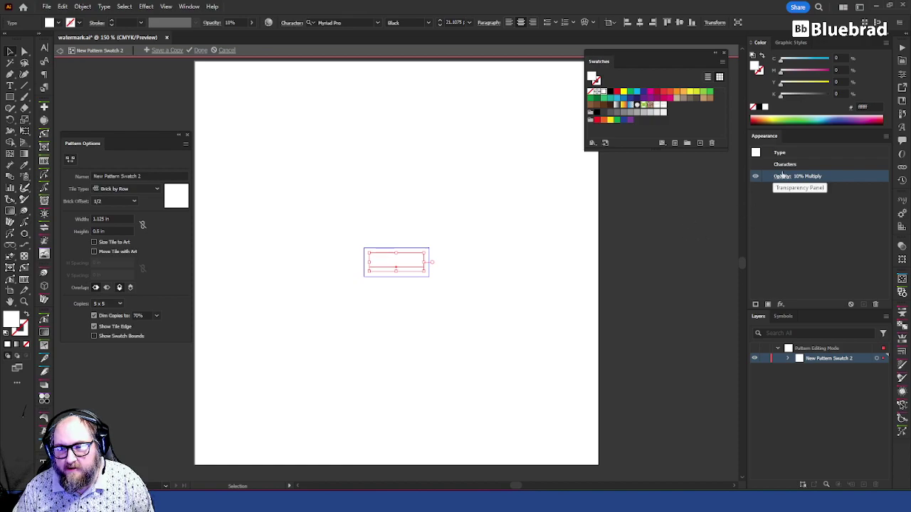
pyautogui.click(783, 177)
pyautogui.click(717, 194)
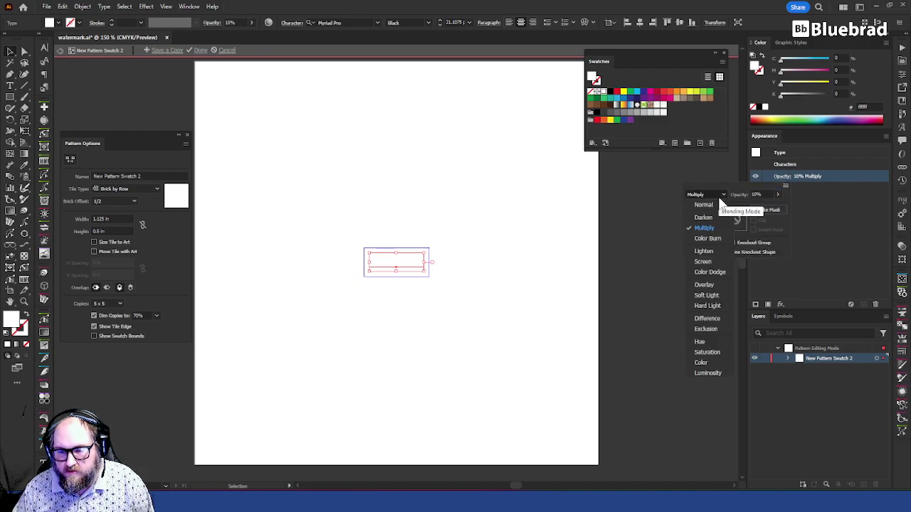
pyautogui.click(718, 251)
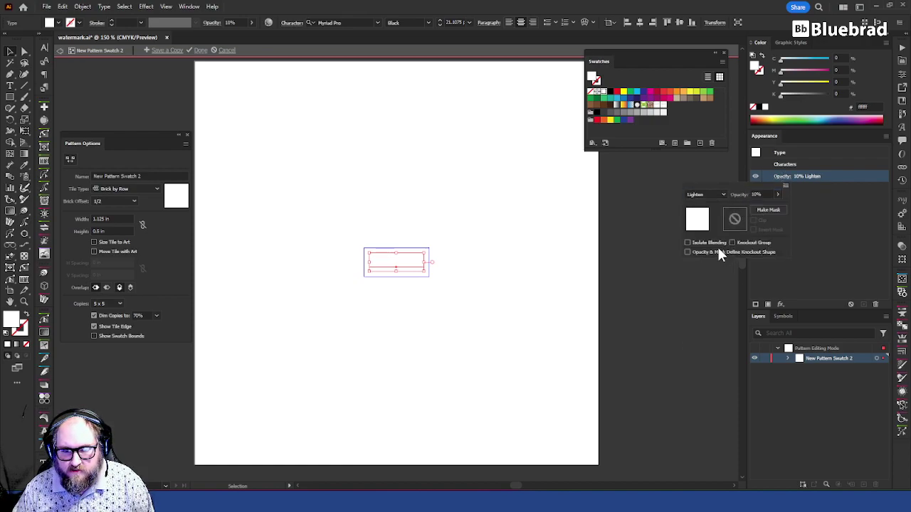
pyautogui.doubleClick(691, 296)
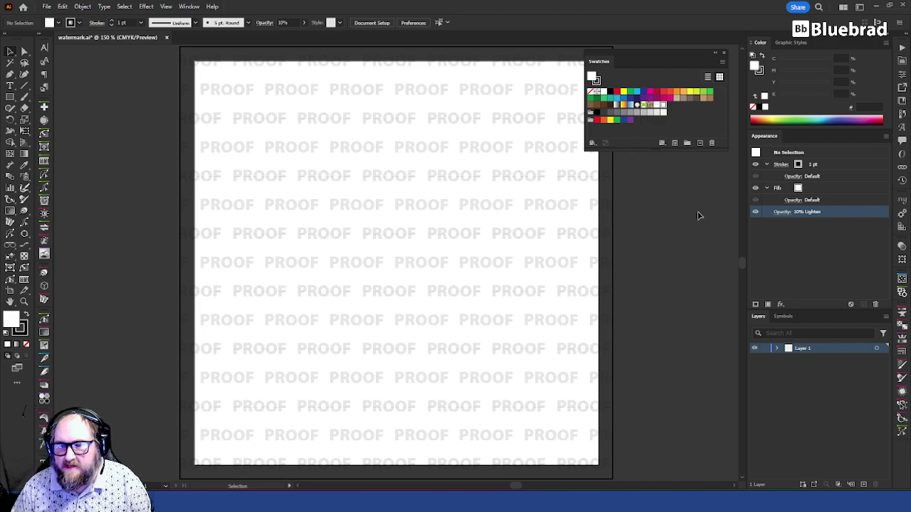
# Add a second fill to the large rectangle using the white PROOF pattern swatch, stacked above the black pattern fill.
pyautogui.click(598, 229)
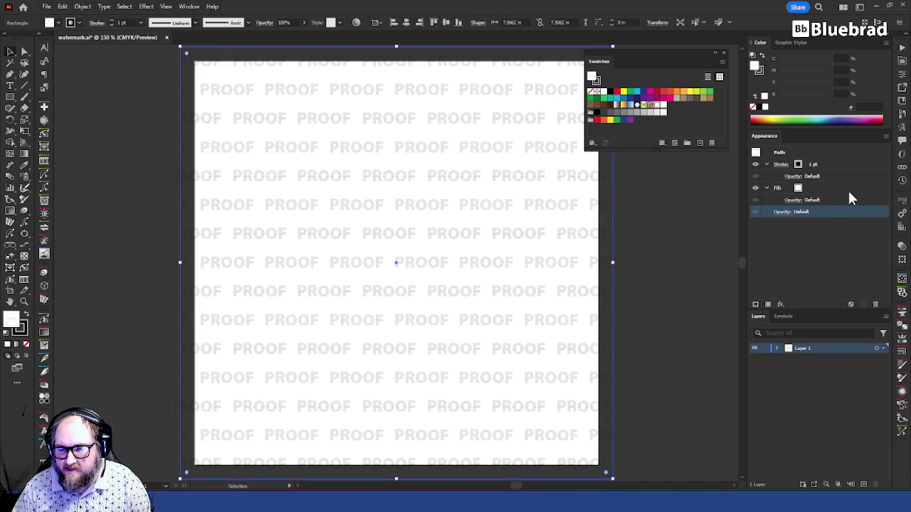
pyautogui.click(846, 187)
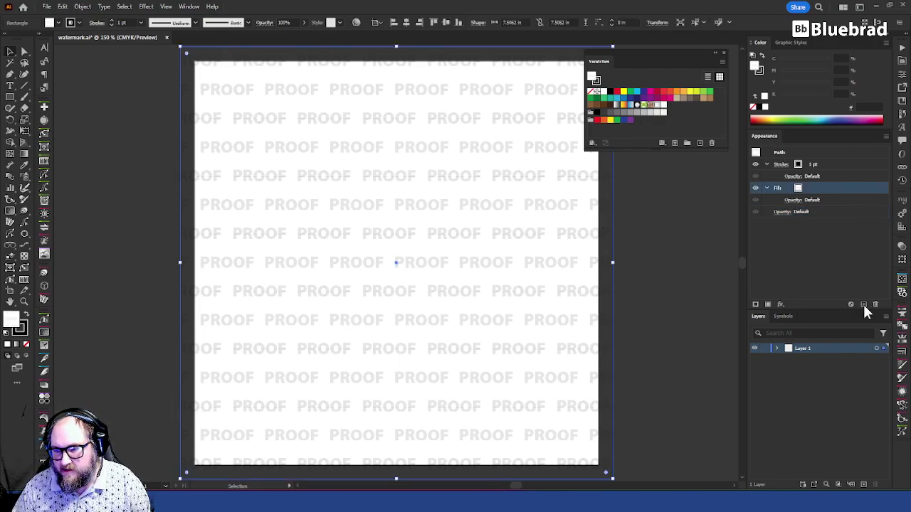
pyautogui.click(806, 188)
pyautogui.click(755, 225)
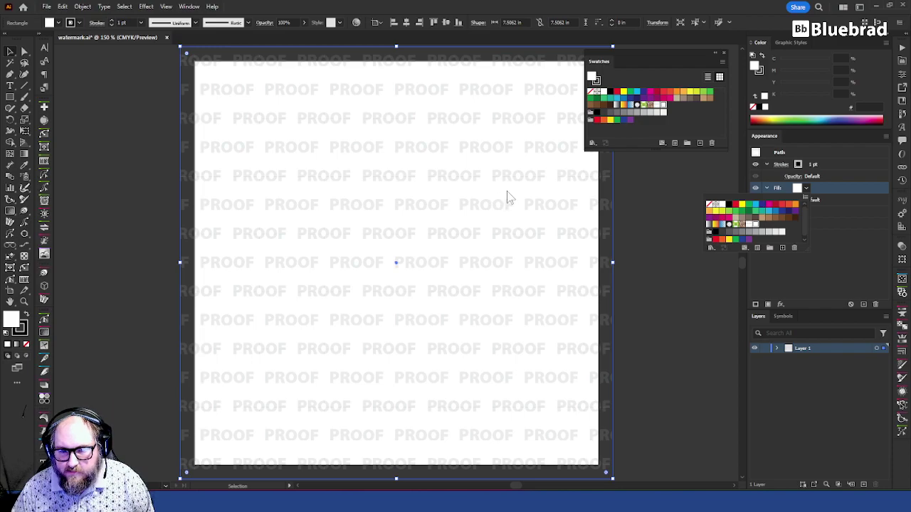
pyautogui.click(647, 211)
pyautogui.click(652, 214)
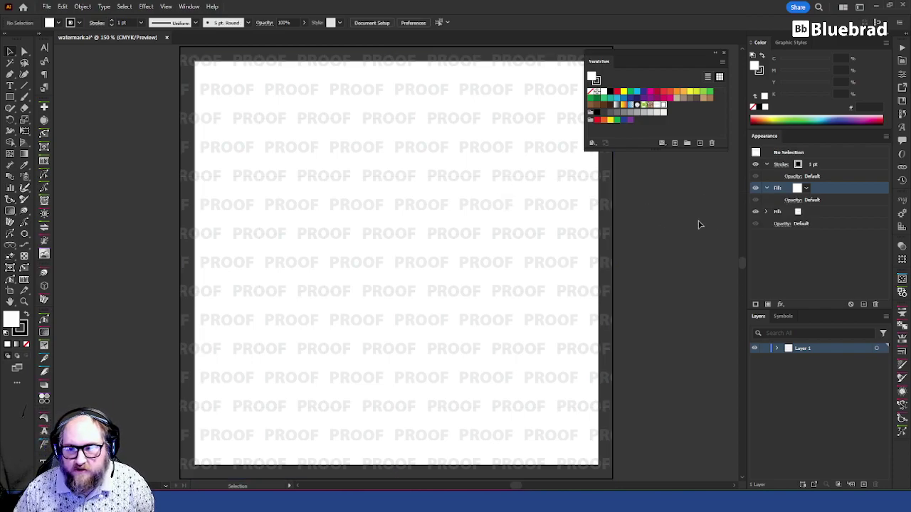
# Draw a circle about 1.7 in in diameter in the upper part of the artboard and fill it red.
pyautogui.click(775, 348)
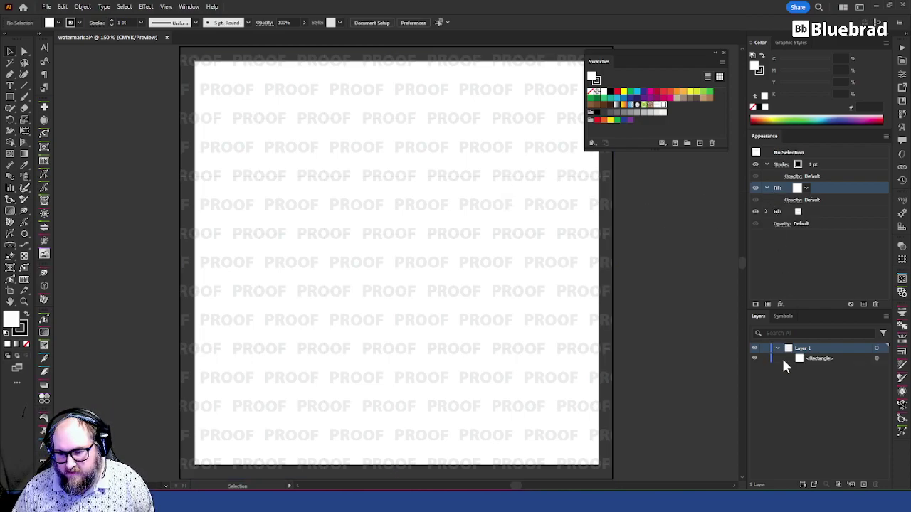
pyautogui.click(828, 357)
pyautogui.click(11, 97)
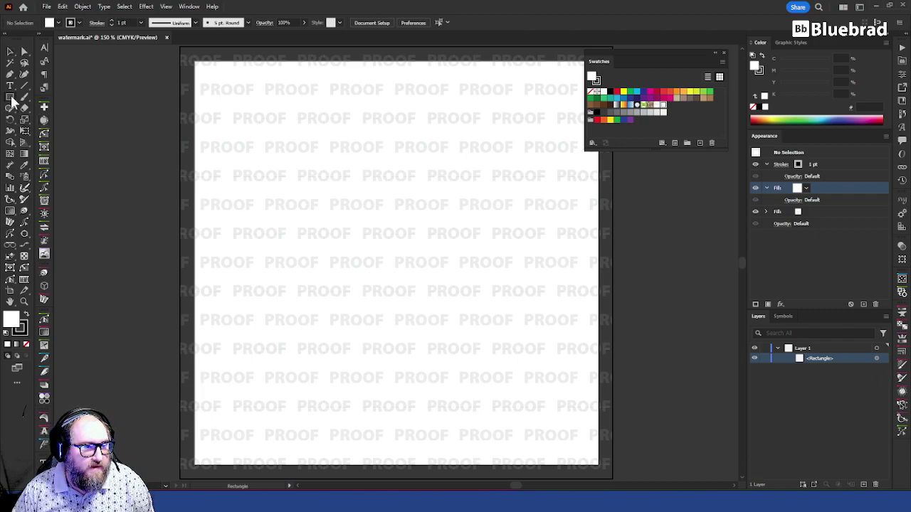
pyautogui.moveTo(12, 100); pyautogui.dragTo(71, 120)
pyautogui.moveTo(305, 144); pyautogui.dragTo(396, 235)
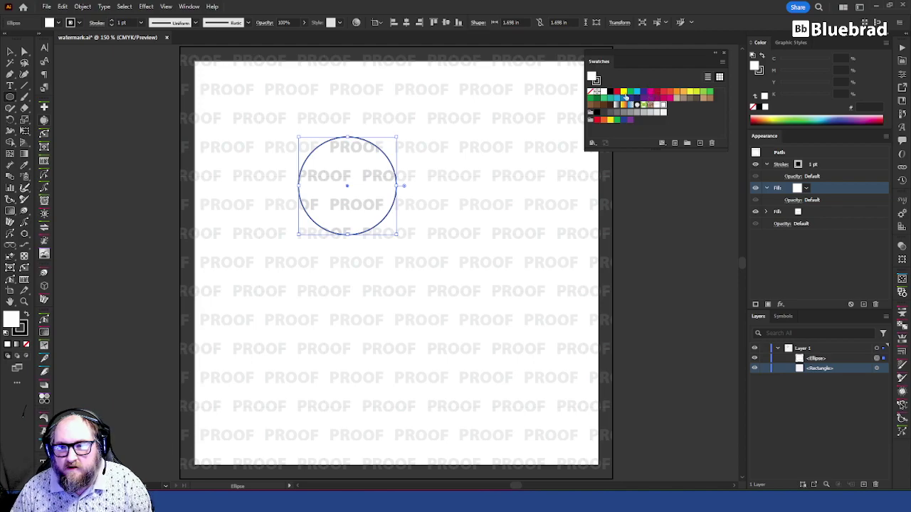
pyautogui.click(617, 94)
# Duplicate the circle into overlapping copies filled yellow, green, cyan, blue, magenta and black.
pyautogui.moveTo(359, 171); pyautogui.dragTo(491, 311)
pyautogui.click(624, 92)
pyautogui.click(629, 92)
pyautogui.click(636, 92)
pyautogui.click(643, 92)
pyautogui.click(650, 92)
pyautogui.click(609, 92)
# Add the cyan, magenta, yellow, green, red and blue circles to the selection with the black one.
pyautogui.keyDown('shift'); pyautogui.click(454, 242); pyautogui.keyUp('shift')
pyautogui.keyDown('shift'); pyautogui.click(374, 278); pyautogui.keyUp('shift')
pyautogui.keyDown('shift'); pyautogui.click(387, 179); pyautogui.keyUp('shift')
pyautogui.keyDown('shift'); pyautogui.click(470, 149); pyautogui.keyUp('shift')
pyautogui.keyDown('shift'); pyautogui.click(330, 154); pyautogui.keyUp('shift')
pyautogui.keyDown('shift'); pyautogui.click(343, 240); pyautogui.keyUp('shift')
pyautogui.press('a')
pyautogui.press('v')
# Bring the PROOF-patterned rectangle to the front, above all the colored circles.
pyautogui.click(583, 275)
pyautogui.hotkey('ctrl', 'shift', ']')
pyautogui.click(689, 243)
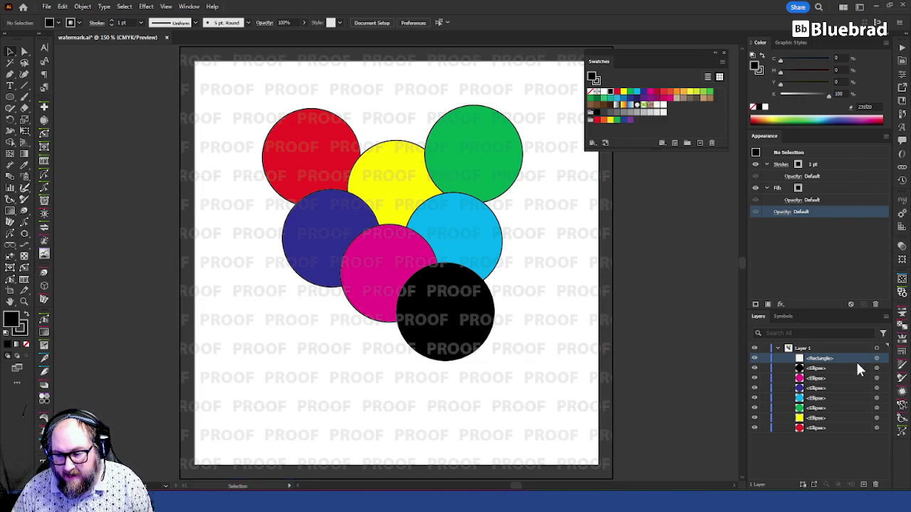
# Edit the white PROOF pattern to set its text opacity to 5%, and finish editing the pattern.
pyautogui.doubleClick(664, 105)
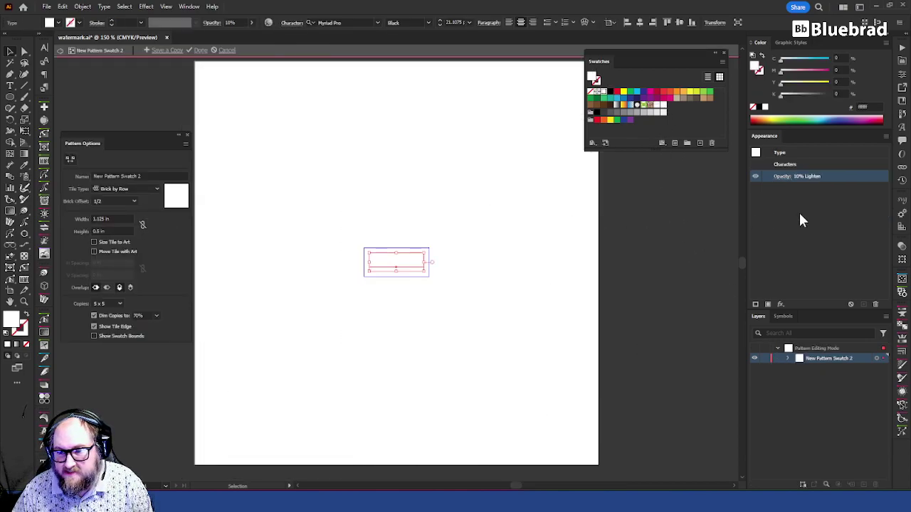
pyautogui.click(783, 182)
pyautogui.write('5')
pyautogui.press('Return')
pyautogui.click(678, 279)
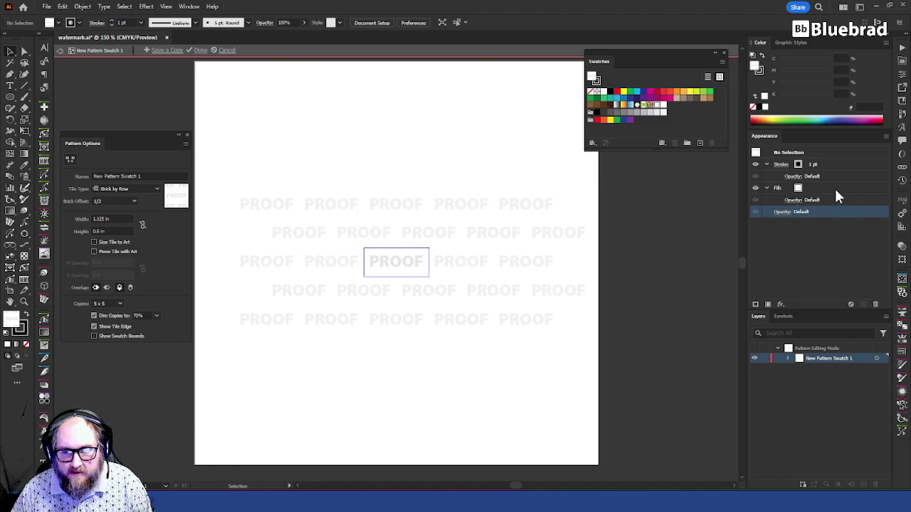
# Set the text opacity in the black Multiply PROOF pattern to 5% and finish editing the pattern.
pyautogui.click(834, 187)
pyautogui.click(397, 259)
pyautogui.click(792, 176)
pyautogui.click(708, 231)
pyautogui.write('5')
pyautogui.press('Return')
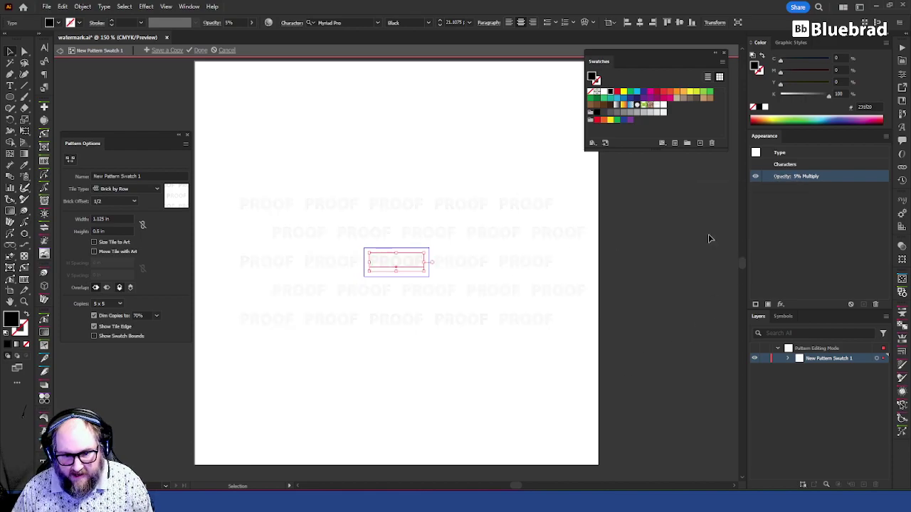
pyautogui.doubleClick(629, 285)
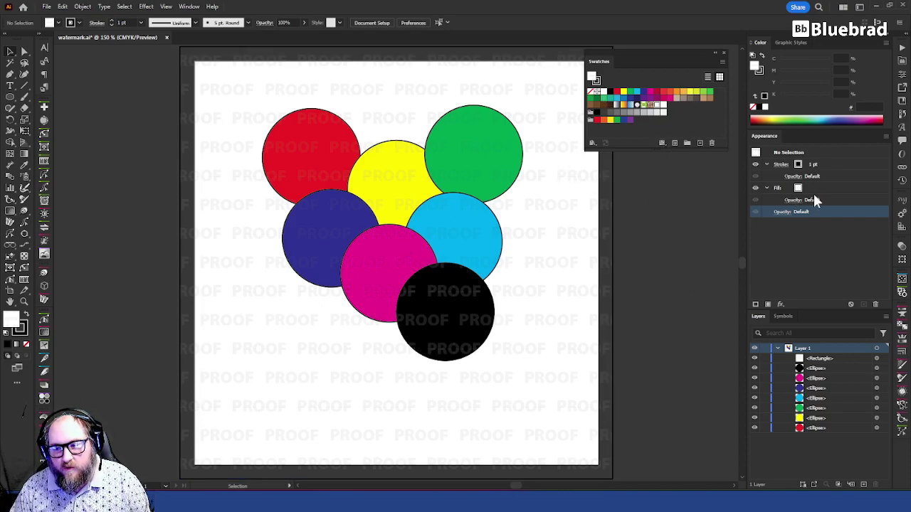
# Rename the watermark rectangle's layer entry as PROOF.
pyautogui.click(550, 205)
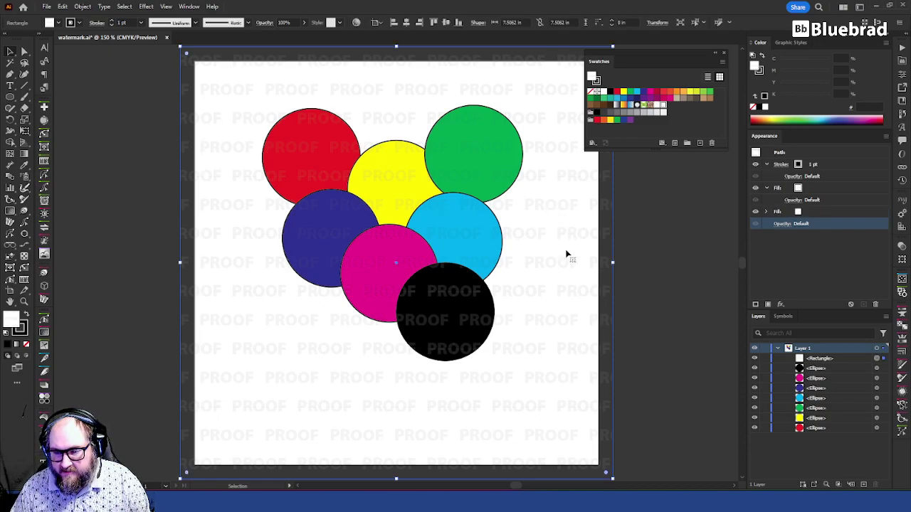
pyautogui.doubleClick(821, 358)
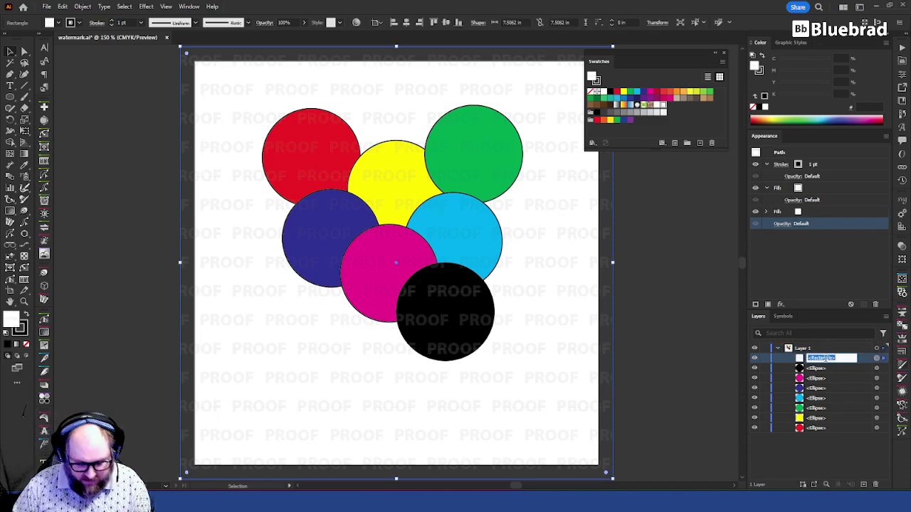
pyautogui.write('PROOF')
pyautogui.press('Return')
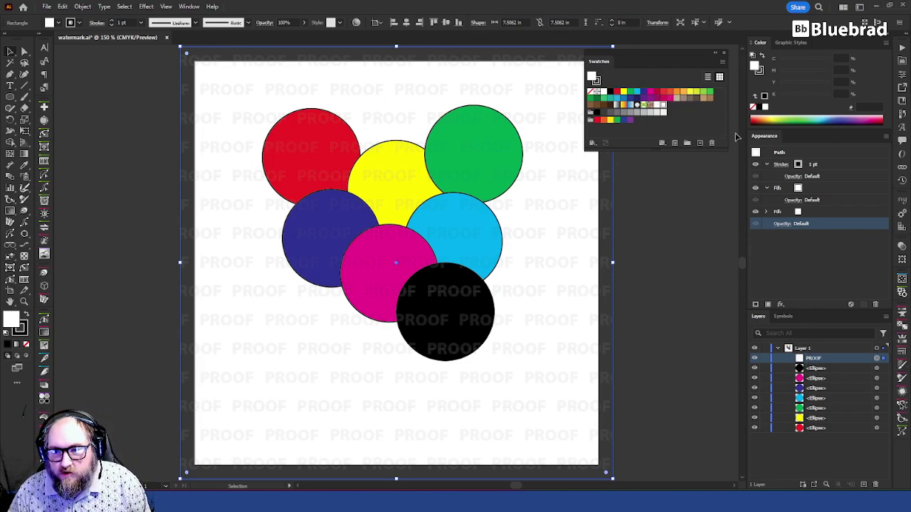
# Give the watermark rectangle's stroke the multicolour Spectrum gradient from the Spectrums gradient library.
pyautogui.click(799, 164)
pyautogui.click(711, 222)
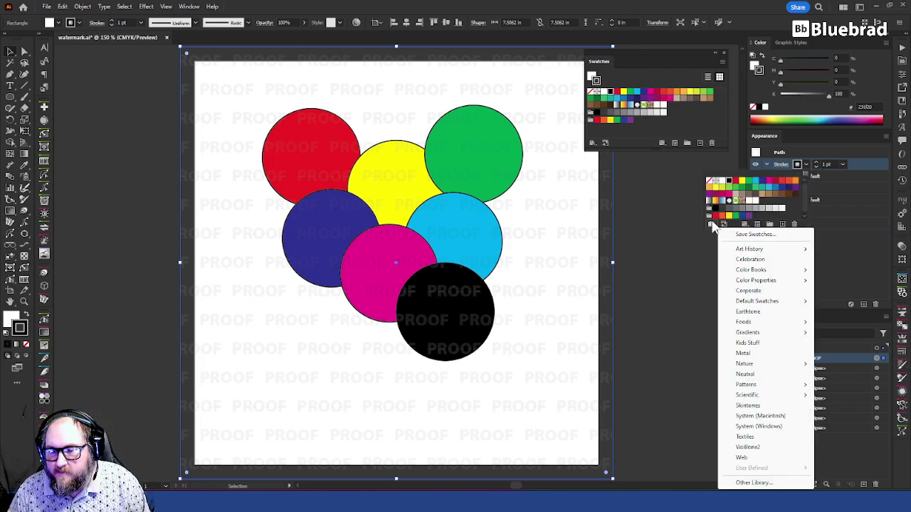
pyautogui.moveTo(753, 275)
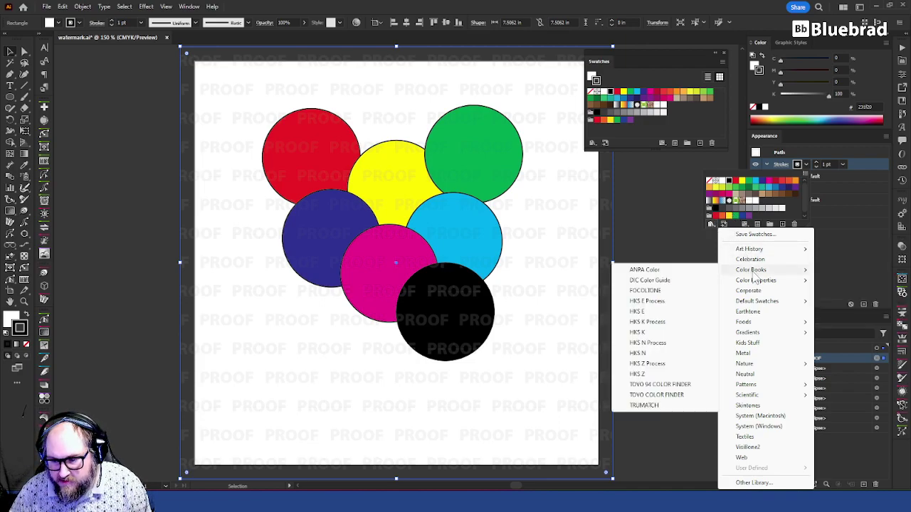
pyautogui.moveTo(758, 332)
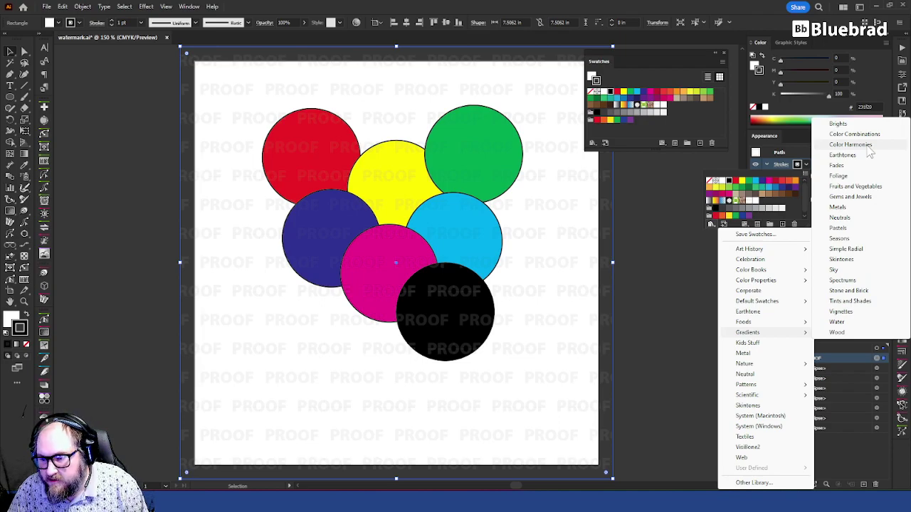
pyautogui.click(865, 280)
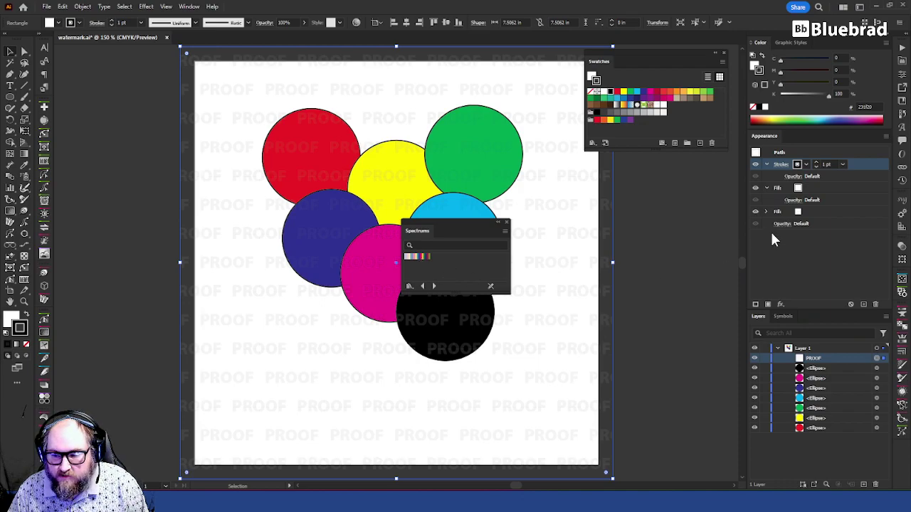
pyautogui.click(419, 257)
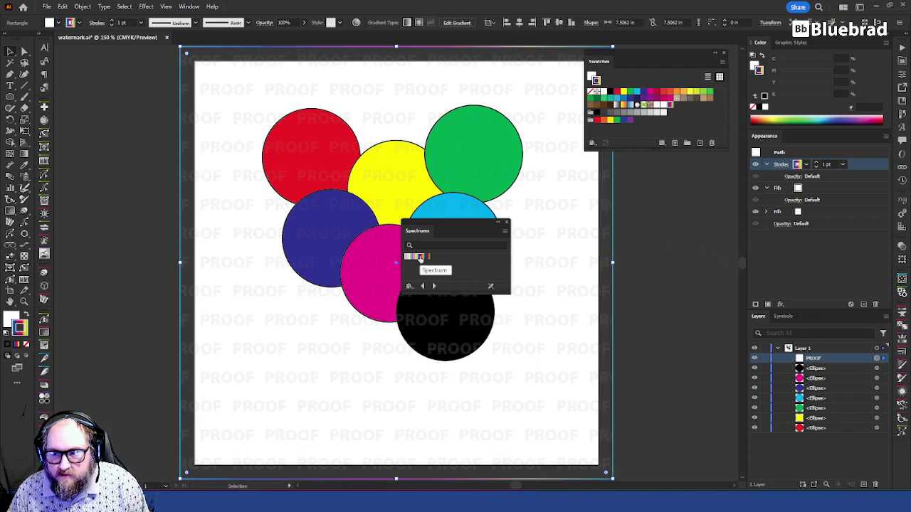
# Set the rectangle's stroke gradient angle to 45°, and close the Spectrums gradient library.
pyautogui.hotkey('ctrl', 'F9')
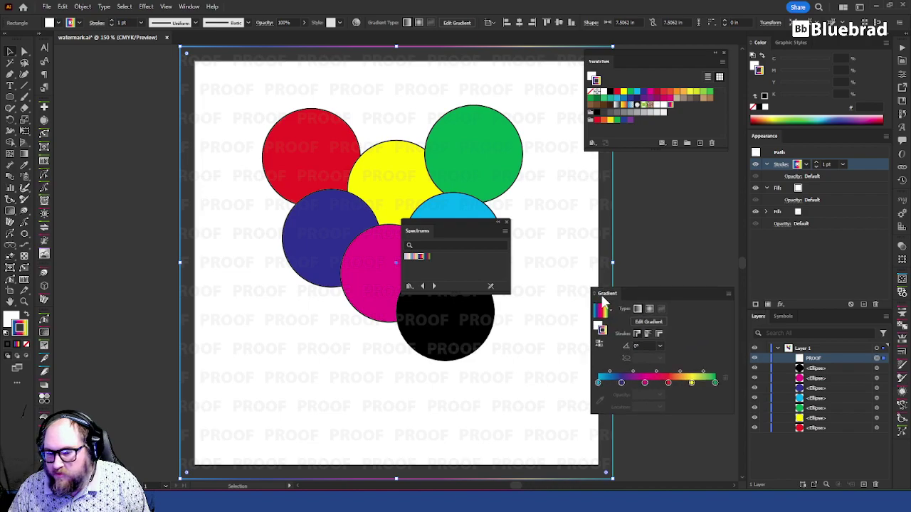
pyautogui.moveTo(602, 298); pyautogui.dragTo(591, 245)
pyautogui.click(631, 292)
pyautogui.doubleClick(631, 293)
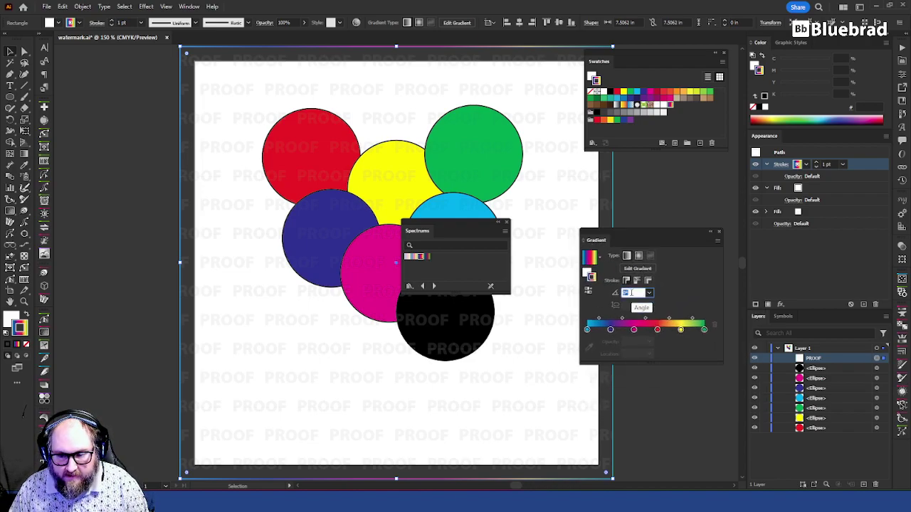
pyautogui.press('Return')
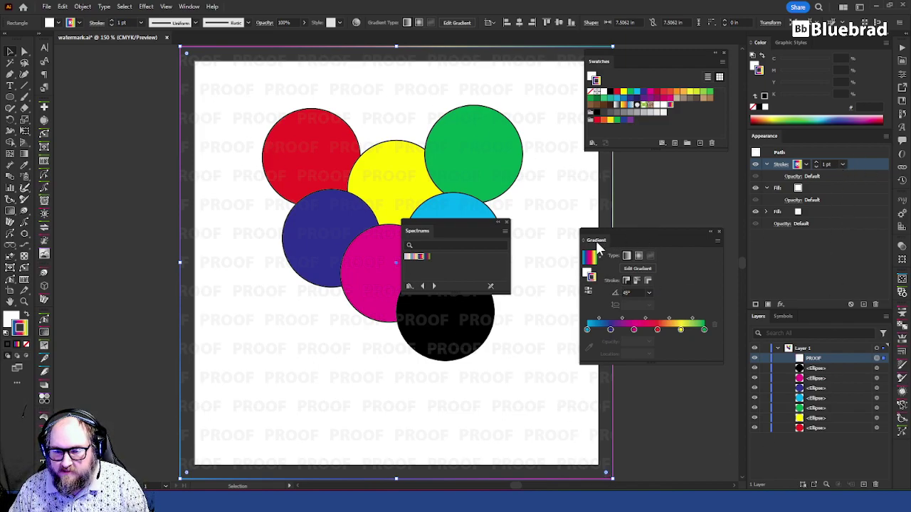
pyautogui.hotkey('ctrl', 'F9')
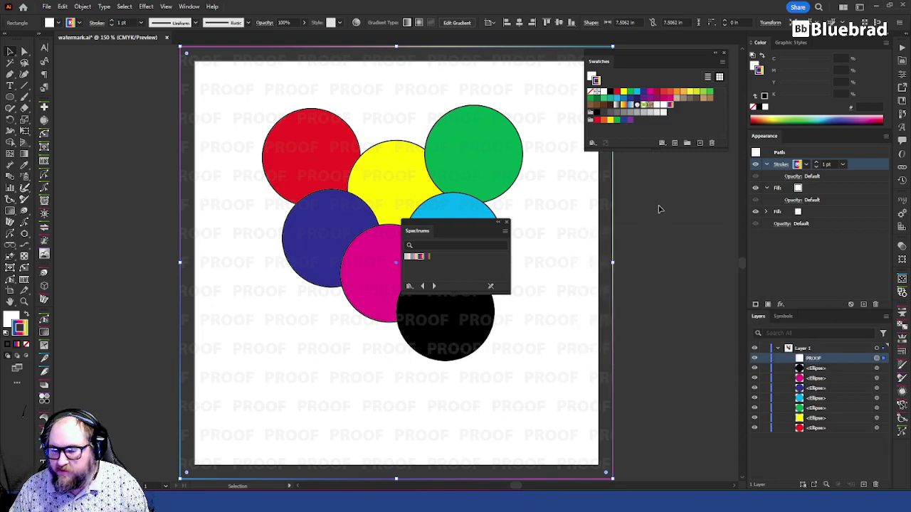
pyautogui.rightClick(417, 230)
pyautogui.click(430, 239)
pyautogui.click(671, 278)
# Try to add a Transform effect with Scale Strokes & Effects off to the upper PROOF fill and copy it to the lower fill.
pyautogui.click(834, 189)
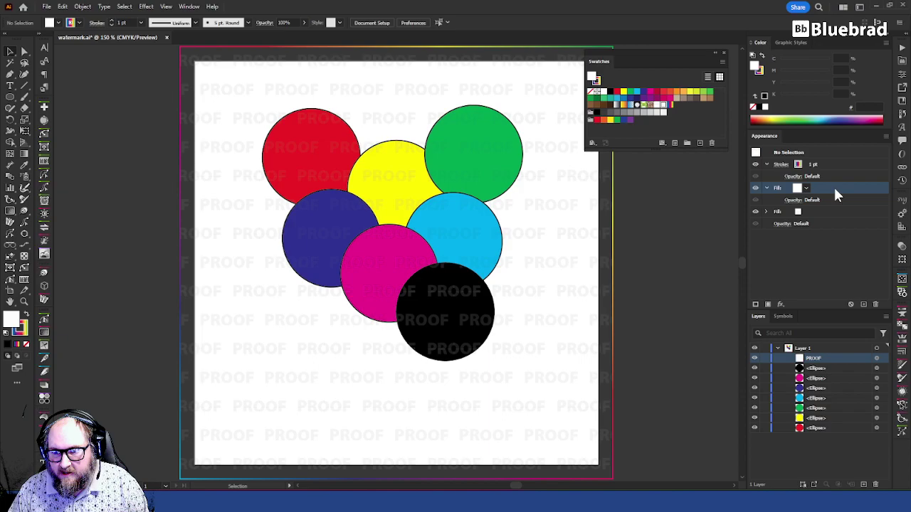
pyautogui.rightClick(836, 196)
pyautogui.moveTo(841, 205)
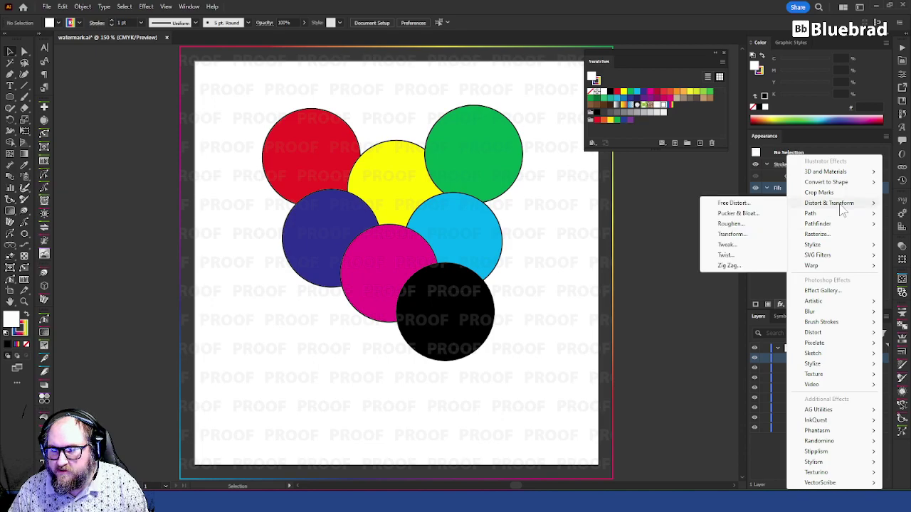
pyautogui.click(736, 234)
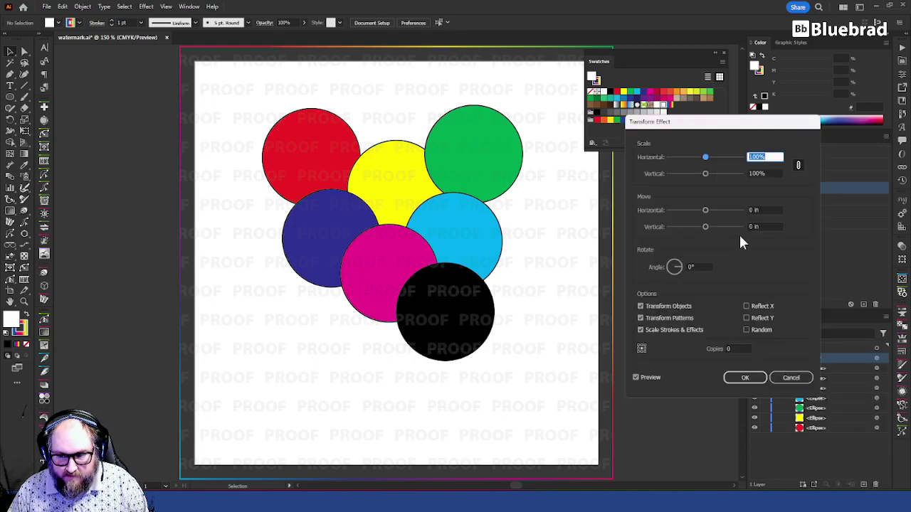
pyautogui.click(658, 329)
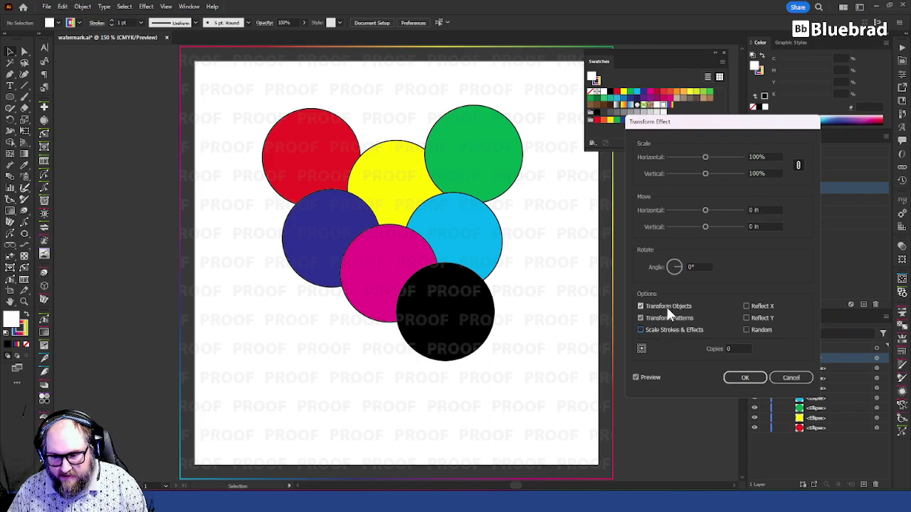
pyautogui.click(701, 266)
pyautogui.press('Return')
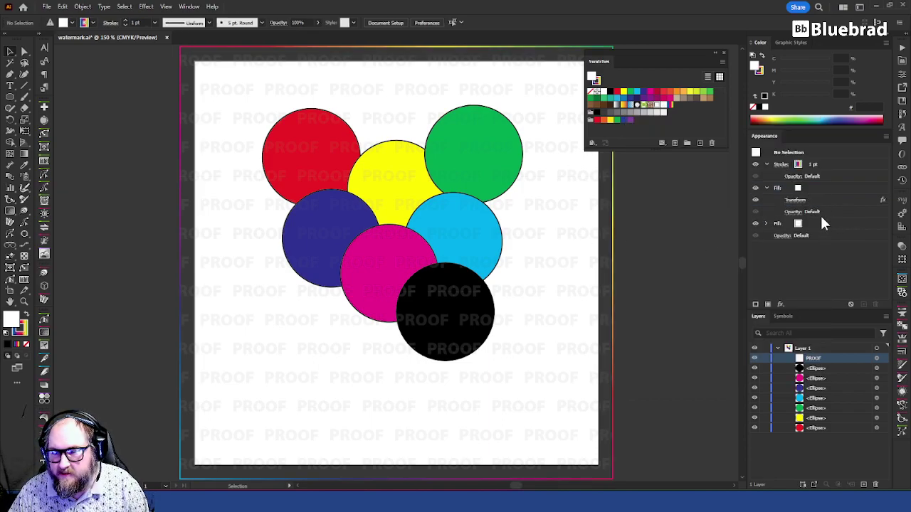
pyautogui.moveTo(825, 204); pyautogui.dragTo(834, 228)
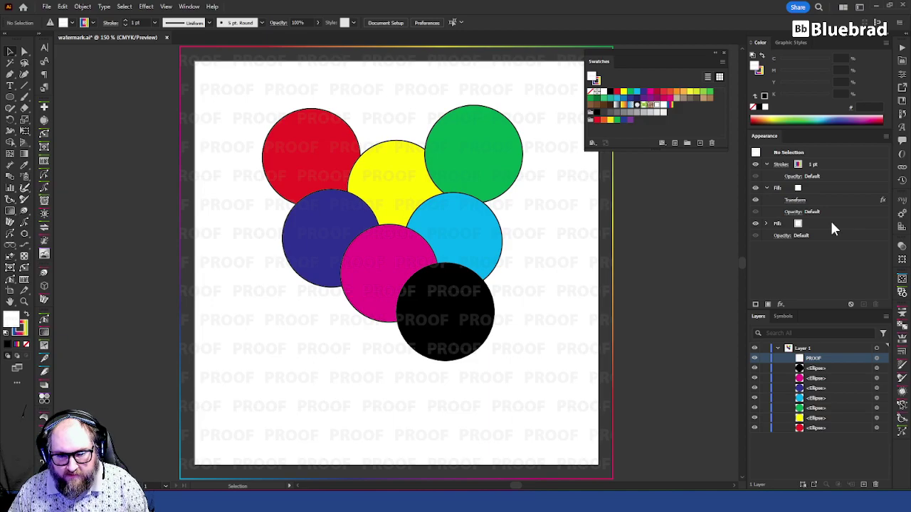
# On the watermark rectangle, add a Transform effect to the upper fill that rotates only the pattern by 30°, and copy it to the lower fill.
pyautogui.click(566, 236)
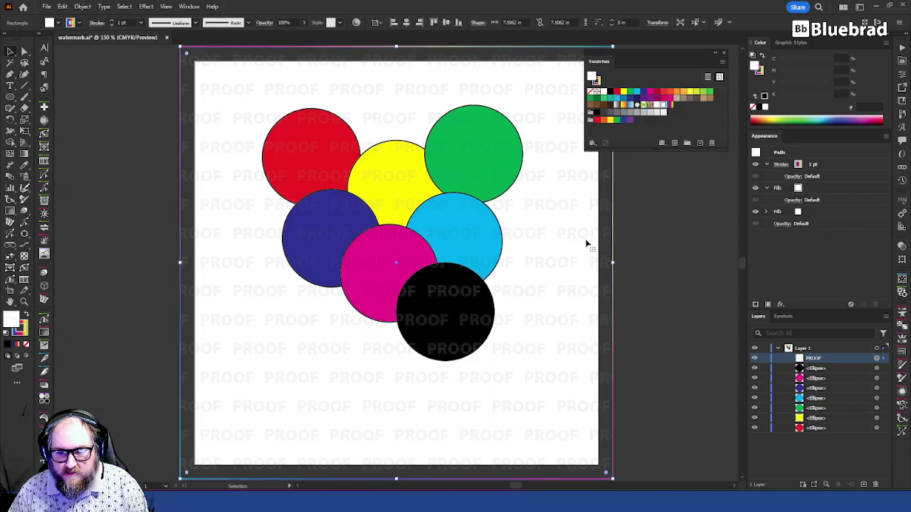
pyautogui.click(816, 190)
pyautogui.click(780, 304)
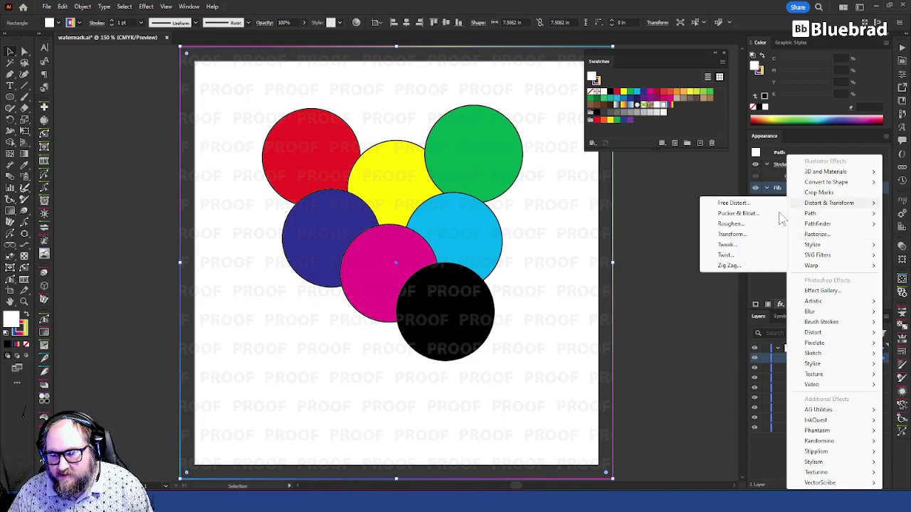
pyautogui.moveTo(813, 206)
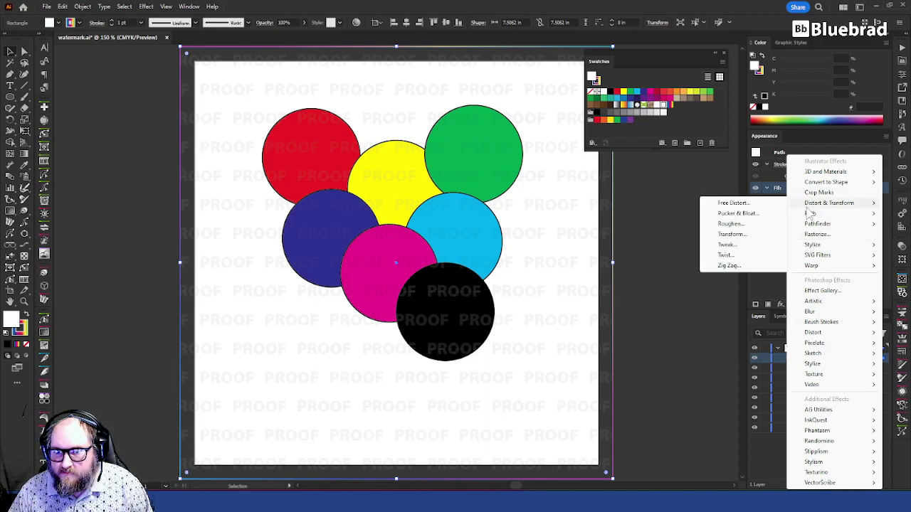
pyautogui.click(750, 236)
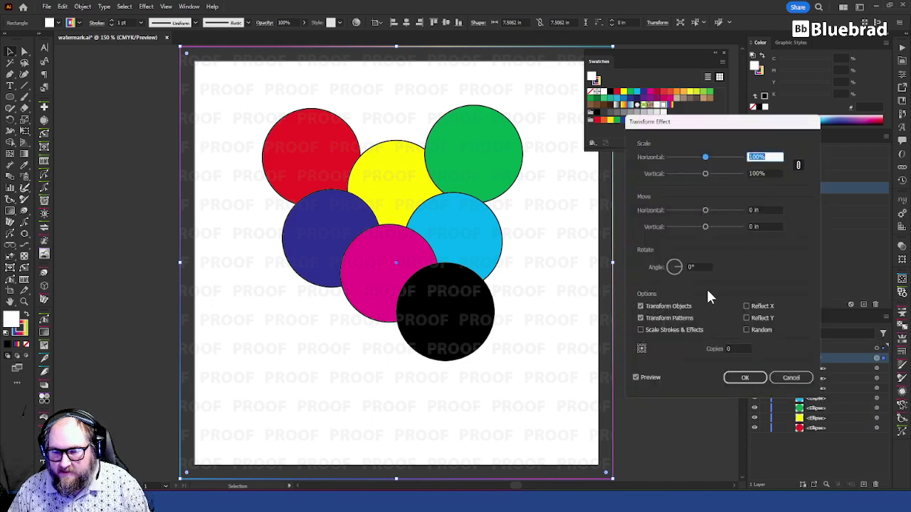
pyautogui.click(696, 267)
pyautogui.write('30')
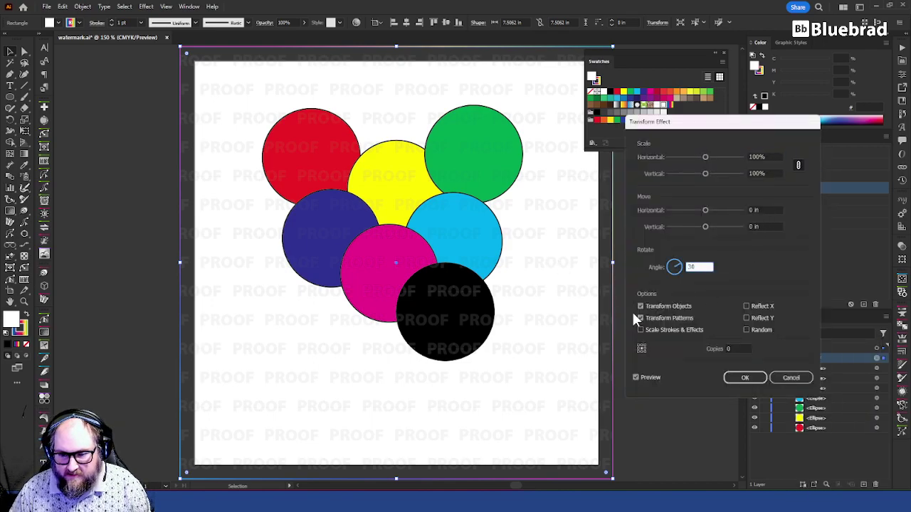
pyautogui.click(650, 304)
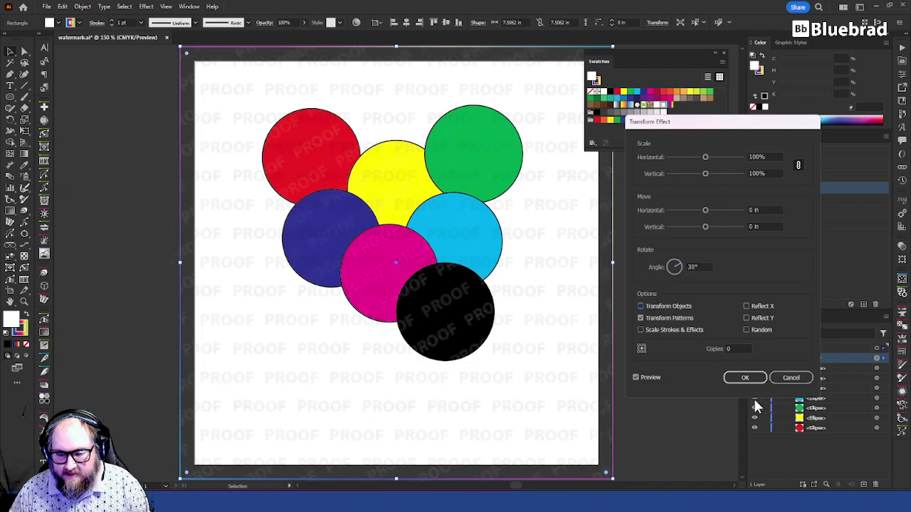
pyautogui.click(745, 378)
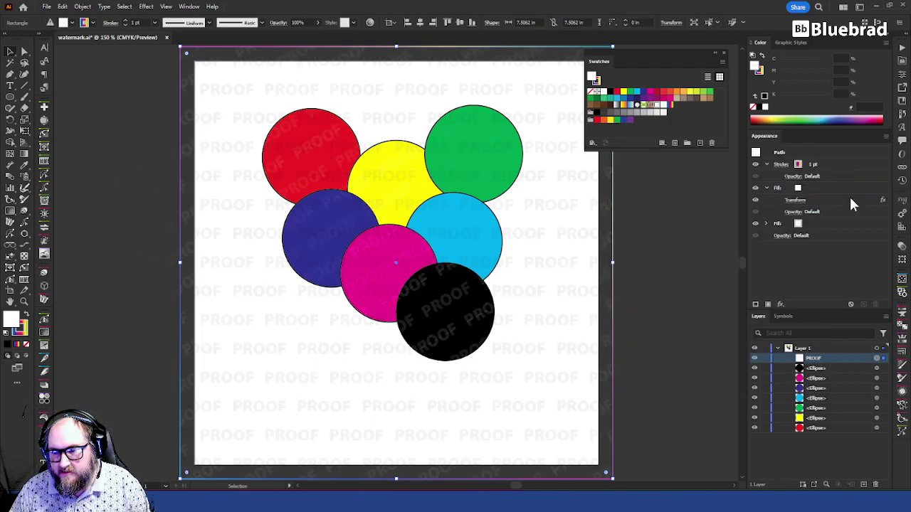
pyautogui.moveTo(828, 200); pyautogui.dragTo(828, 222)
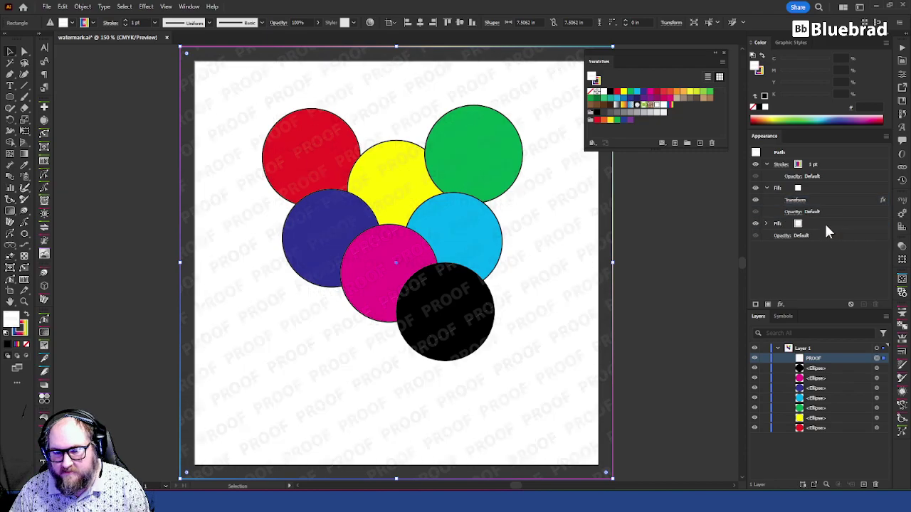
pyautogui.click(679, 314)
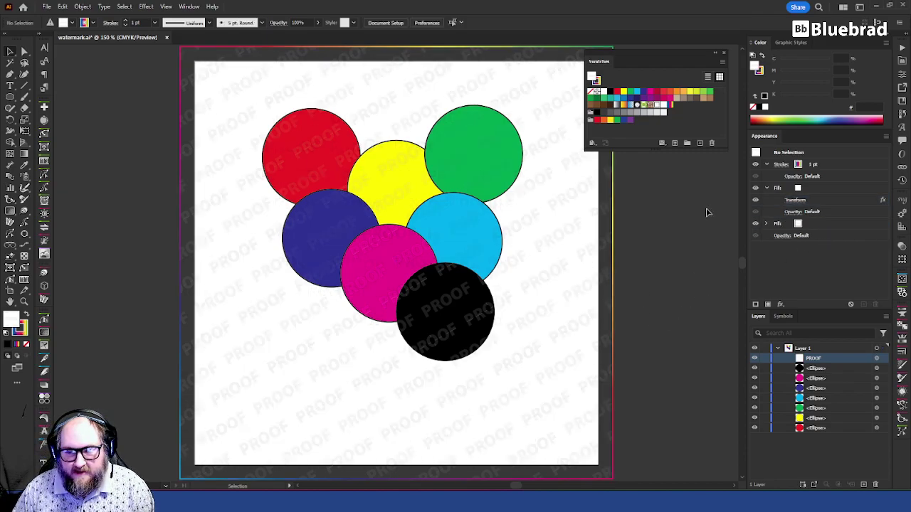
# Save the full-size watermark rectangle's appearance as a new graphic style.
pyautogui.click(545, 199)
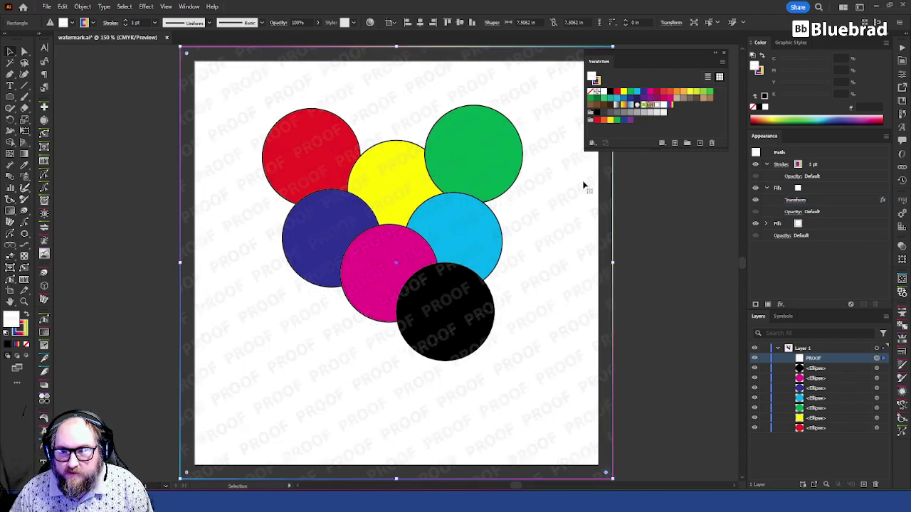
pyautogui.click(790, 42)
pyautogui.click(863, 125)
pyautogui.click(677, 296)
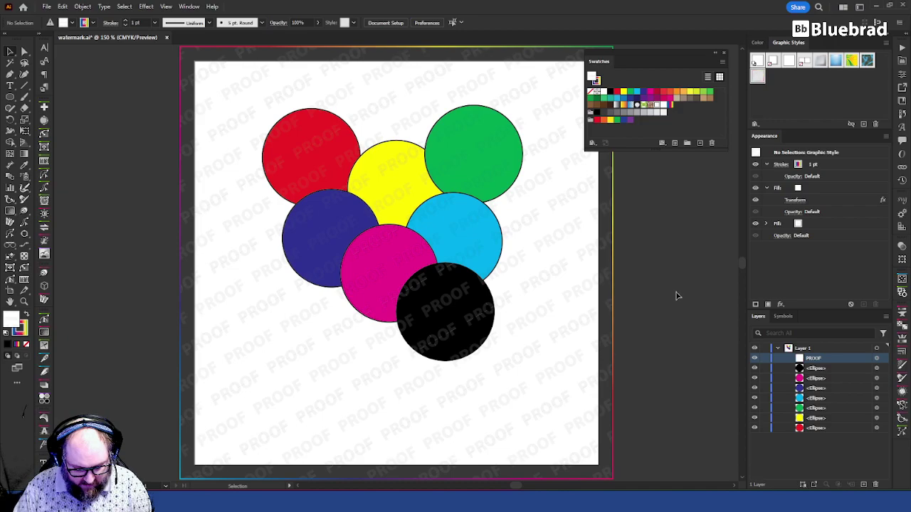
# Turn on Scale Strokes & Effects in the general preferences.
pyautogui.hotkey('ctrl', 'k')
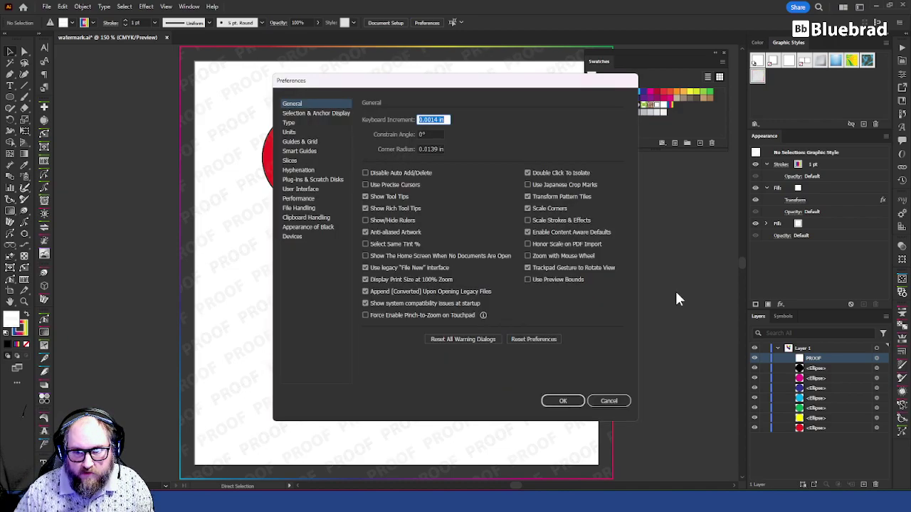
pyautogui.click(528, 220)
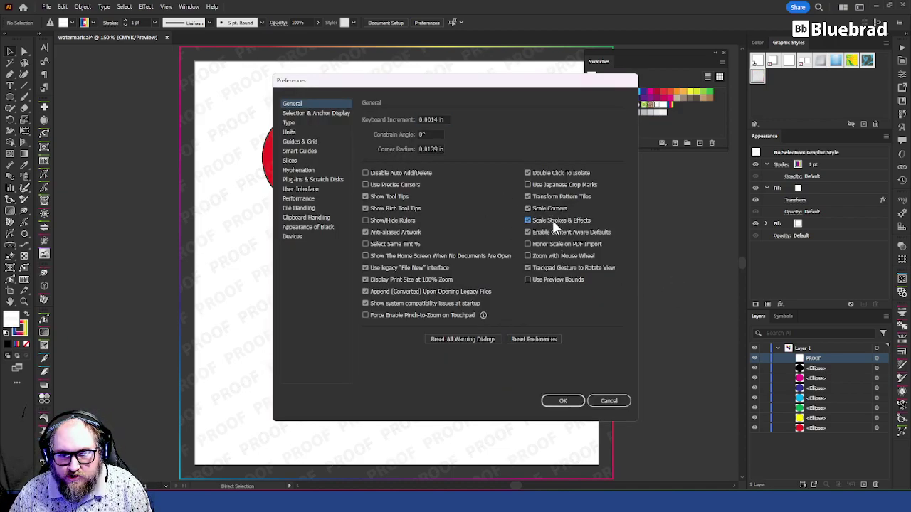
pyautogui.click(562, 400)
# Scale the watermark rectangle down around its centre in two stages, first to about 4.4 in square, saving a new graphic style at each size.
pyautogui.press('v')
pyautogui.click(554, 324)
pyautogui.moveTo(607, 481)
pyautogui.mouseDown()
pyautogui.moveTo(512, 402)
pyautogui.moveTo(523, 402)
pyautogui.mouseUp()
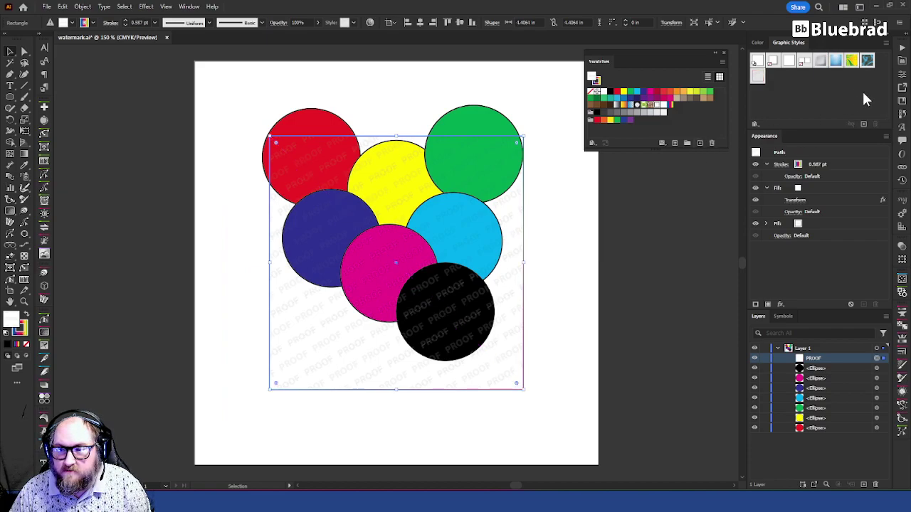
pyautogui.click(863, 125)
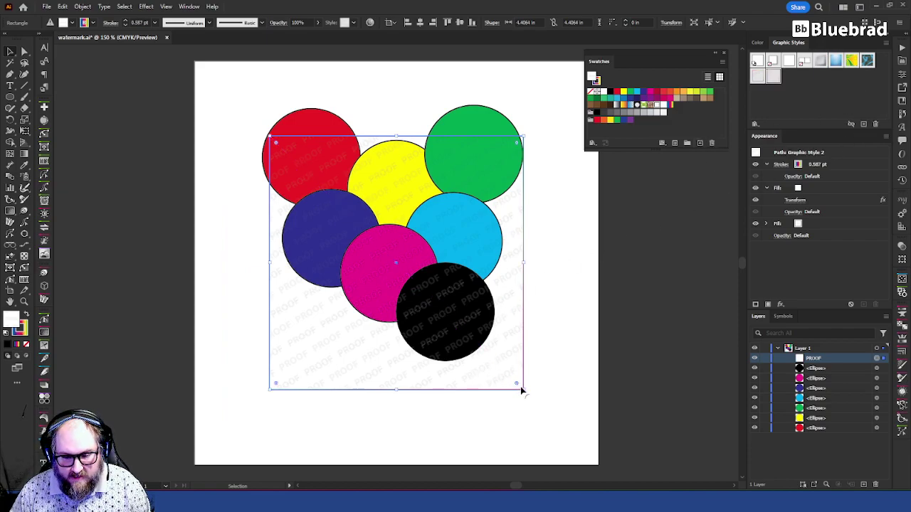
pyautogui.moveTo(523, 389)
pyautogui.mouseDown()
pyautogui.moveTo(498, 348)
pyautogui.moveTo(442, 308)
pyautogui.mouseUp()
pyautogui.click(603, 321)
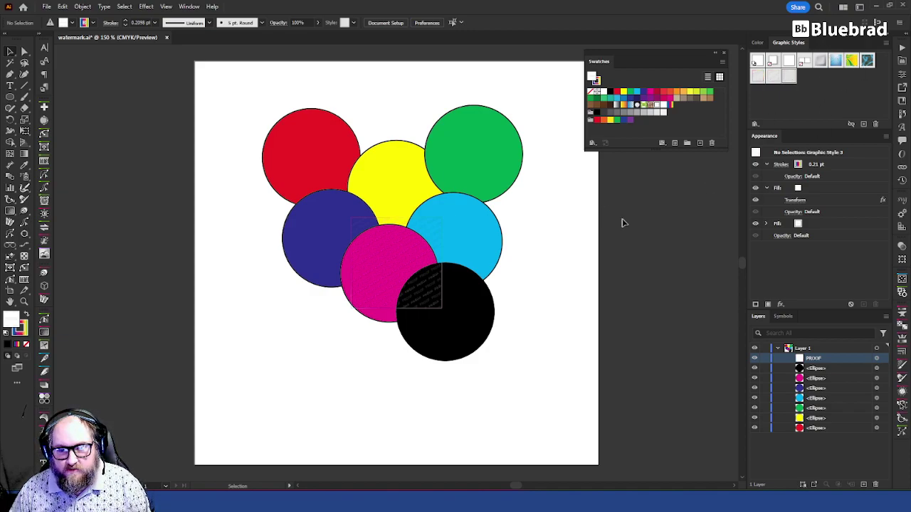
# Delete the preset graphic styles, keeping only the default style and the three PROOF watermark styles.
pyautogui.click(866, 60)
pyautogui.keyDown('shift'); pyautogui.click(769, 62); pyautogui.keyUp('shift')
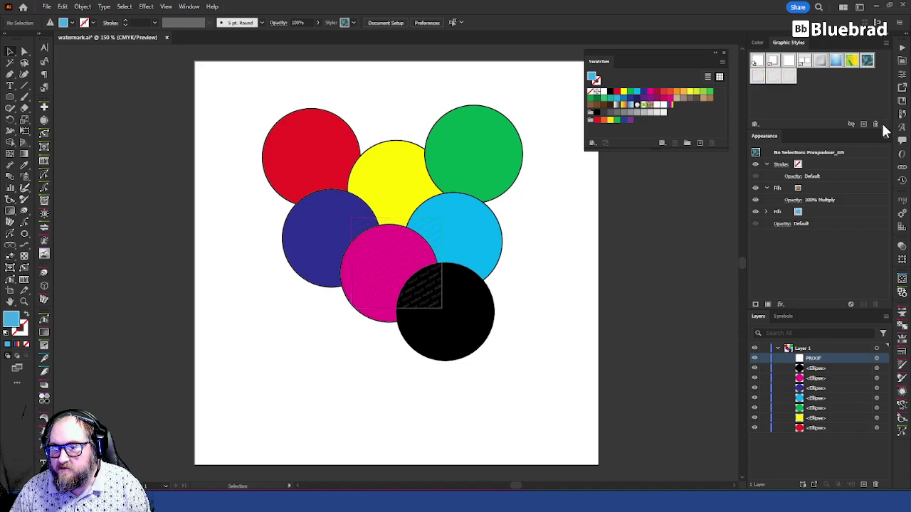
pyautogui.click(876, 124)
pyautogui.click(446, 261)
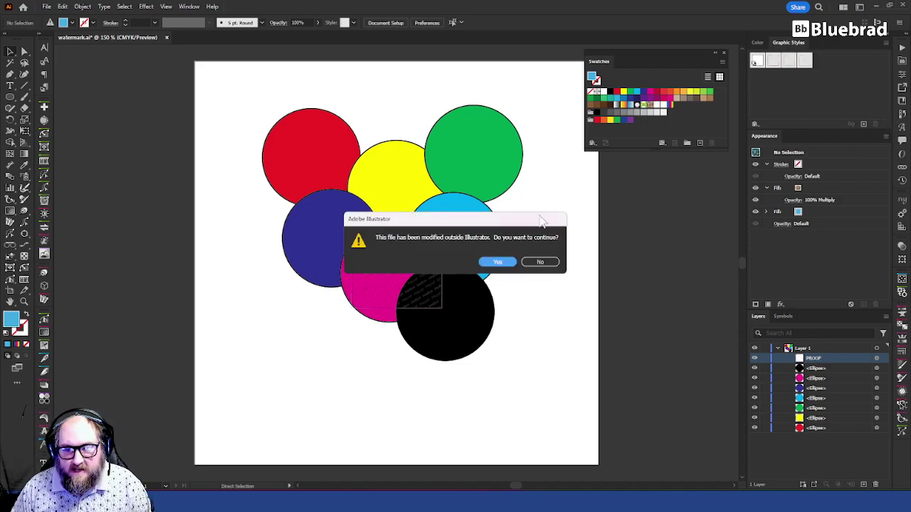
# Save watermark.ai, agreeing to continue despite its modification outside the program.
pyautogui.click(495, 262)
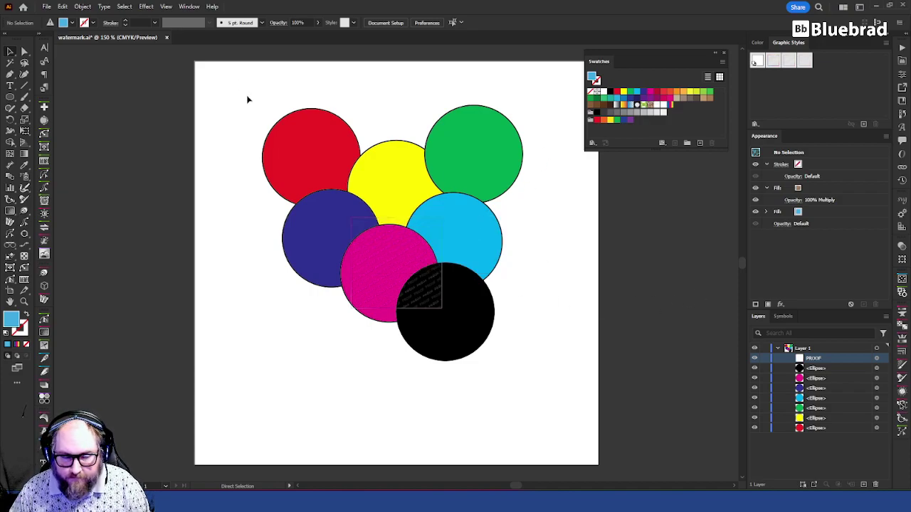
pyautogui.click(47, 6)
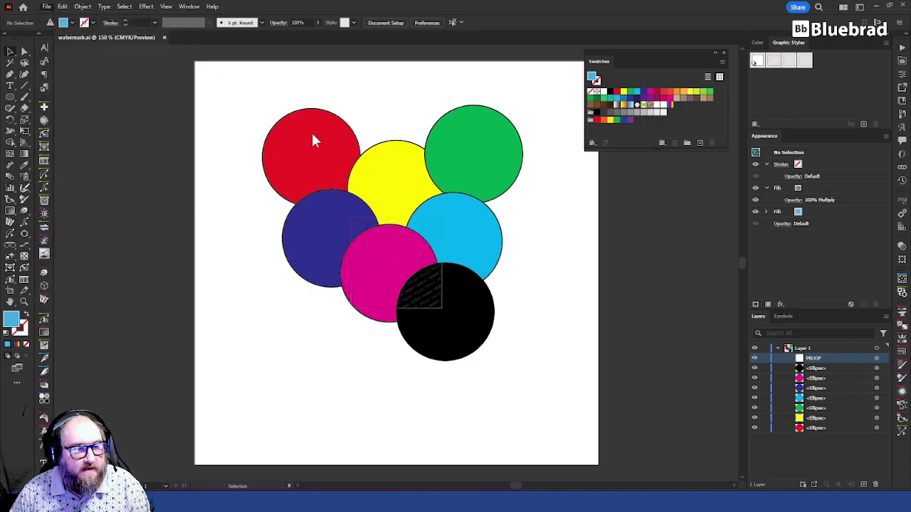
# Create a new document and draw four overlapping ellipses on the artboard, each about 2.2 to 3.2 in wide.
pyautogui.hotkey('ctrl', 'n')
pyautogui.click(505, 371)
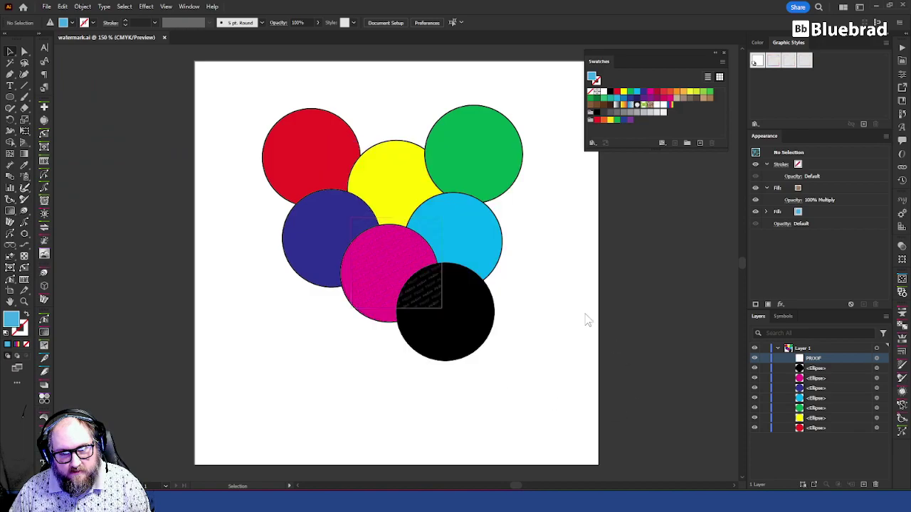
pyautogui.click(9, 98)
pyautogui.moveTo(190, 113); pyautogui.dragTo(380, 254)
pyautogui.moveTo(357, 187); pyautogui.dragTo(488, 287)
pyautogui.moveTo(341, 310); pyautogui.dragTo(476, 412)
pyautogui.moveTo(340, 197); pyautogui.dragTo(481, 360)
pyautogui.press('v')
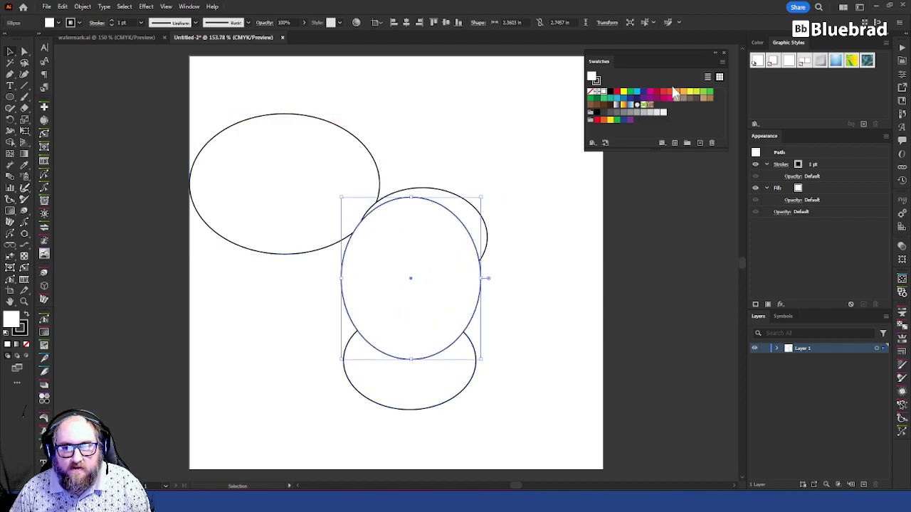
# Fill the front ellipse dark blue, the small one behind it yellow, the lowest one green and the largest one light blue.
pyautogui.click(643, 93)
pyautogui.click(482, 224)
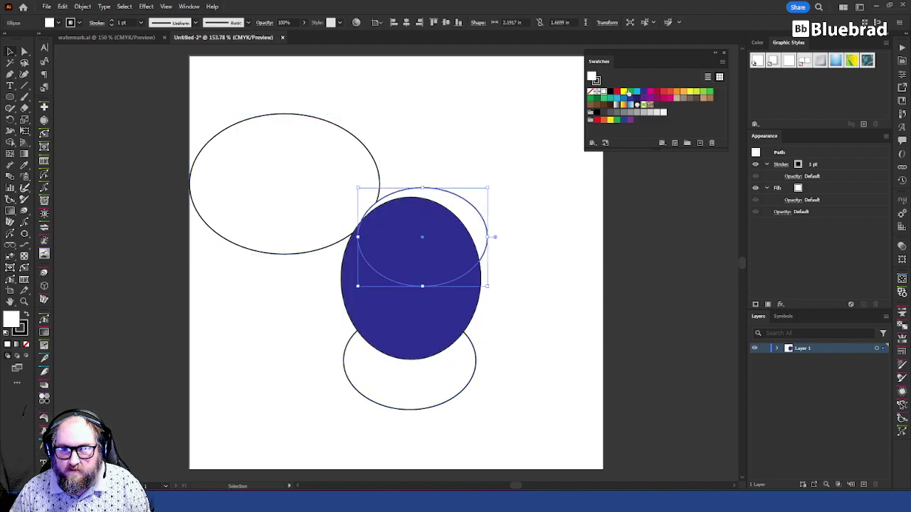
pyautogui.click(624, 91)
pyautogui.click(408, 409)
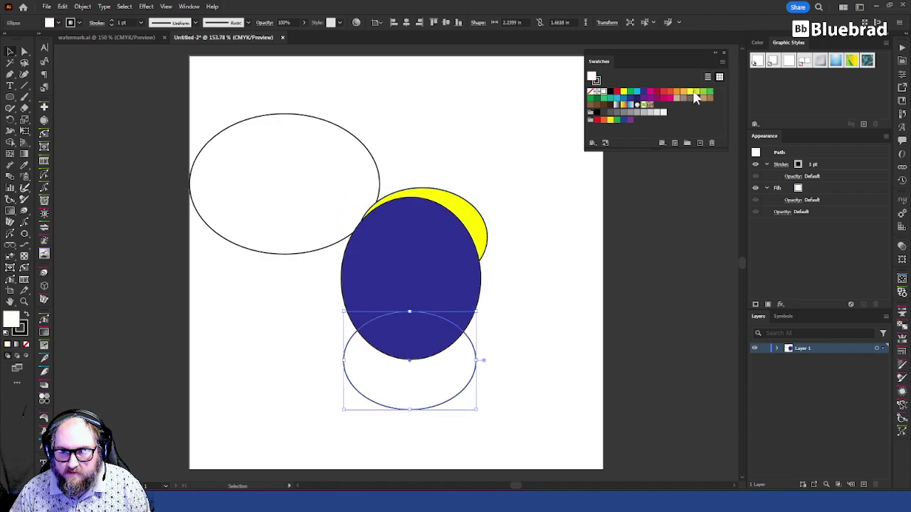
pyautogui.click(709, 93)
pyautogui.click(372, 194)
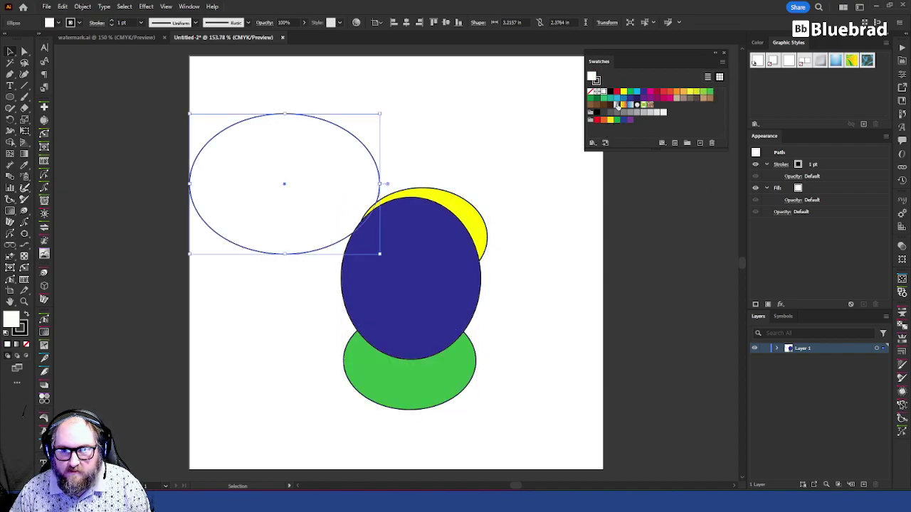
pyautogui.click(617, 99)
pyautogui.click(553, 272)
# Rearrange the four coloured ellipses into a tighter overlapping cluster in the upper half of the artboard.
pyautogui.moveTo(321, 187); pyautogui.dragTo(425, 157)
pyautogui.moveTo(472, 230); pyautogui.dragTo(502, 196)
pyautogui.moveTo(396, 260); pyautogui.dragTo(337, 236)
pyautogui.moveTo(406, 390); pyautogui.dragTo(439, 292)
pyautogui.click(493, 347)
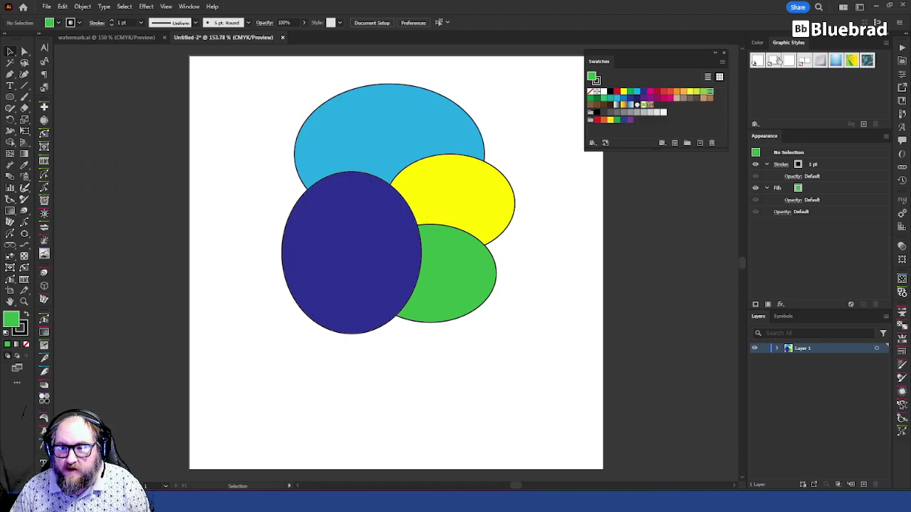
# Open watermark.ai from the desktop folder as a graphic style library and make the library persistent.
pyautogui.click(756, 124)
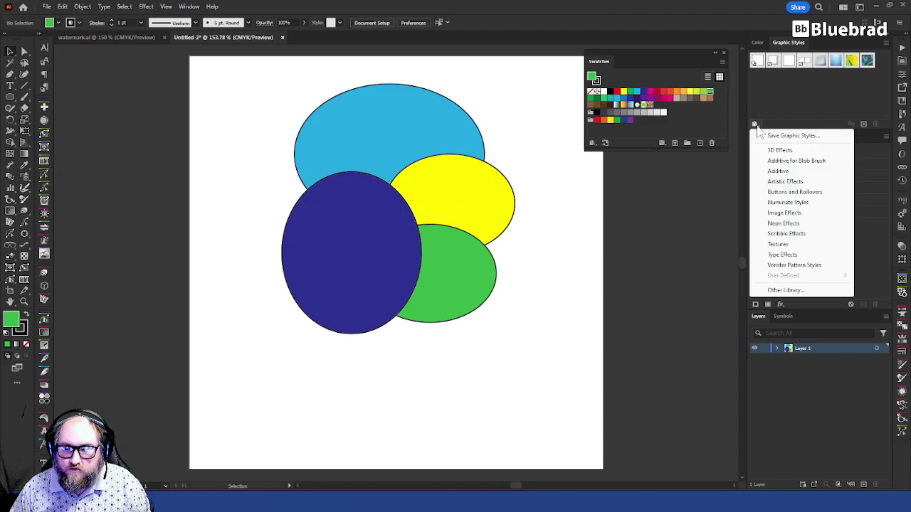
pyautogui.click(793, 289)
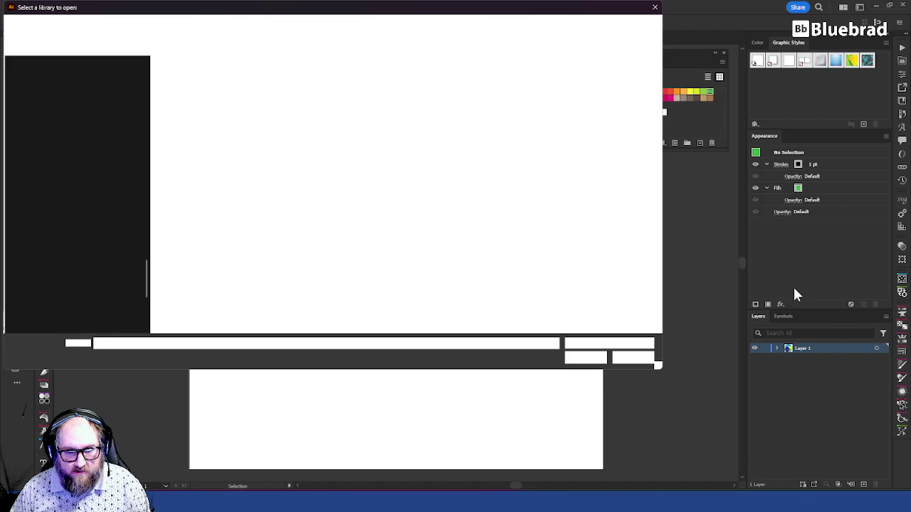
pyautogui.write('x:\\Brad\\')
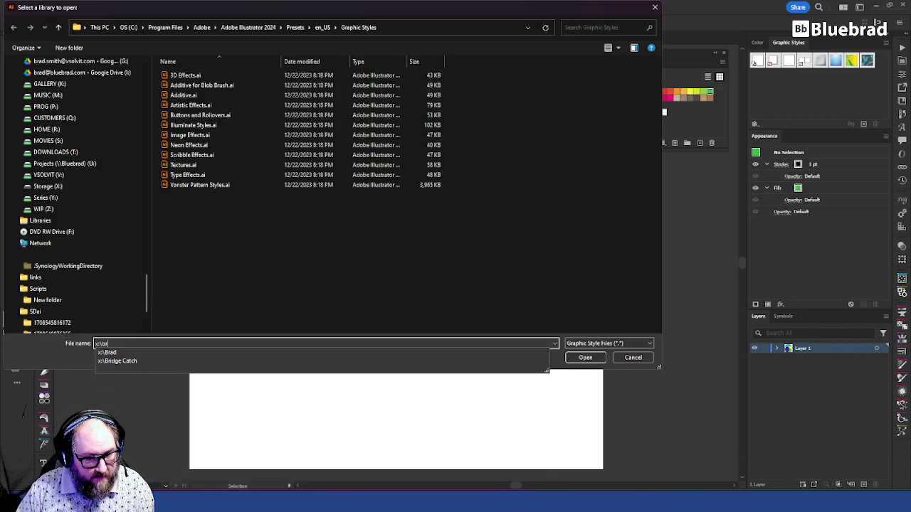
pyautogui.write('Desktop\\')
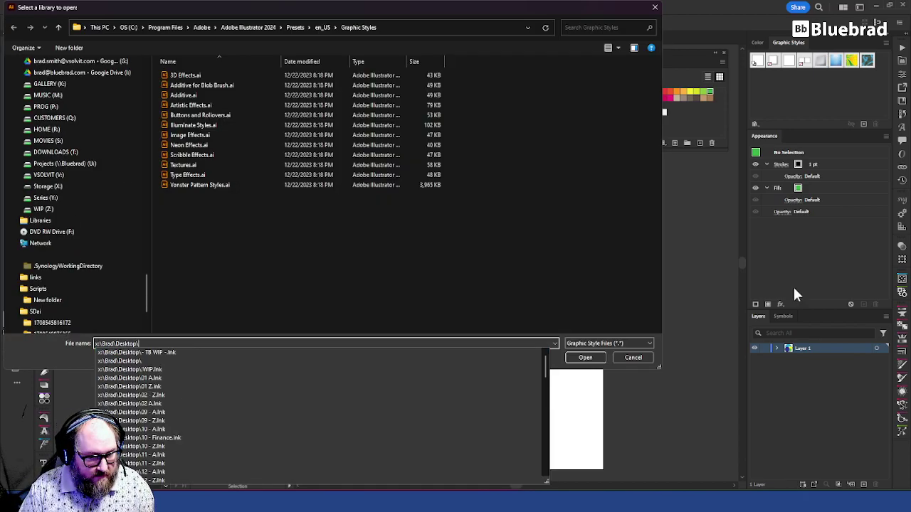
pyautogui.write('wa')
pyautogui.press('Down')
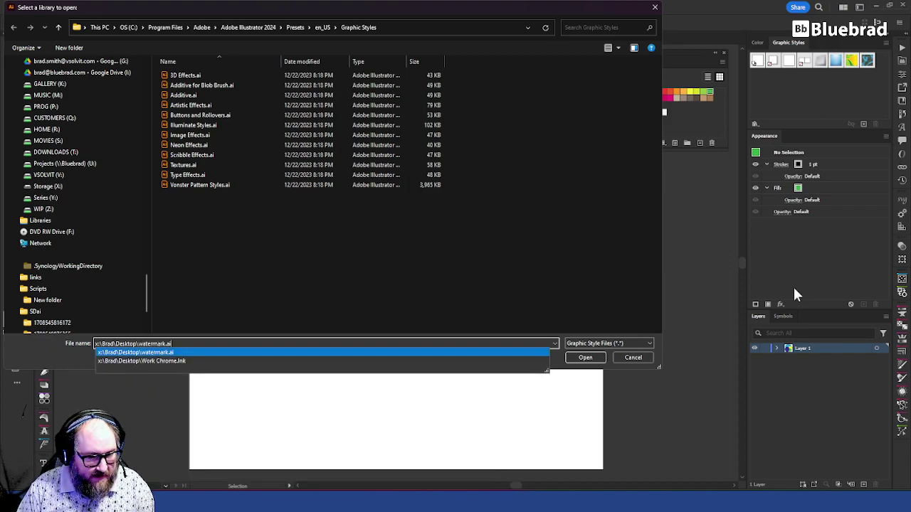
pyautogui.press('Return')
pyautogui.moveTo(425, 236); pyautogui.dragTo(589, 238)
pyautogui.click(668, 240)
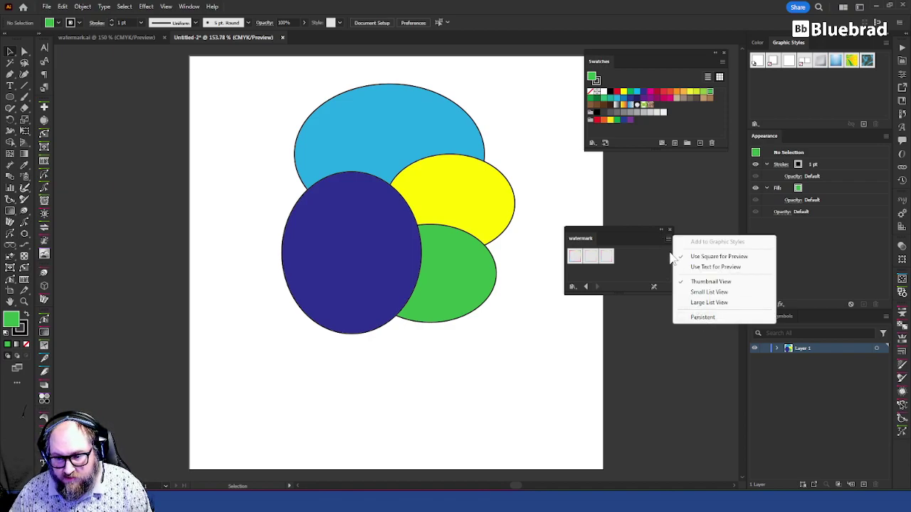
pyautogui.click(718, 318)
# Dock the Swatches panel, try docking the watermark library, and leave the library floating beside the artboard.
pyautogui.moveTo(589, 251); pyautogui.dragTo(687, 43)
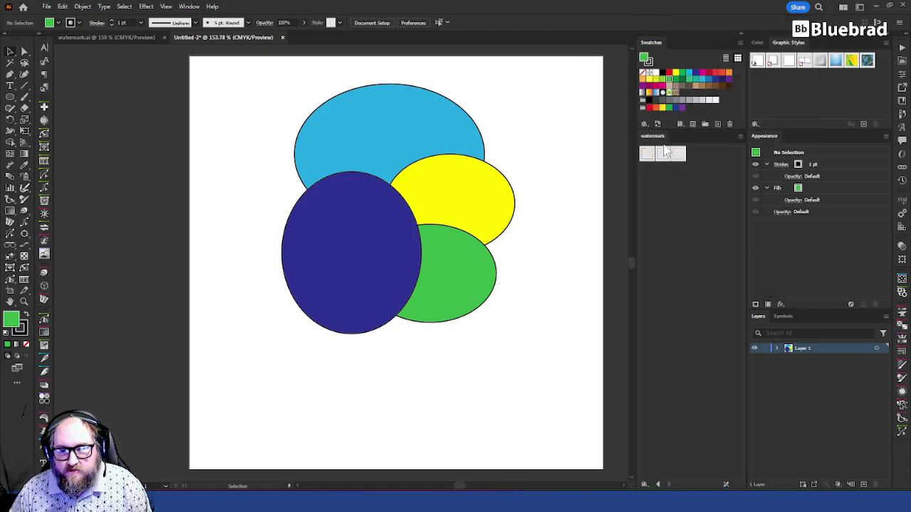
pyautogui.moveTo(653, 136); pyautogui.dragTo(901, 453)
pyautogui.click(902, 452)
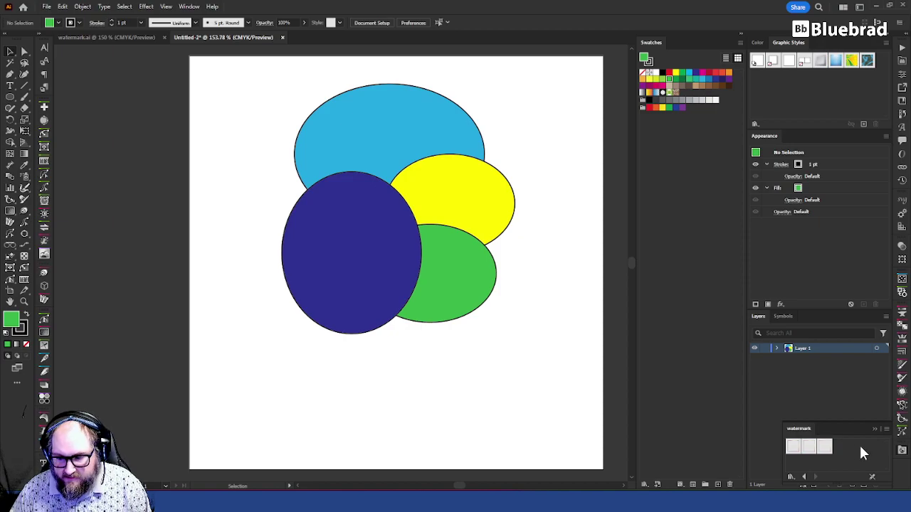
pyautogui.moveTo(806, 429); pyautogui.dragTo(669, 174)
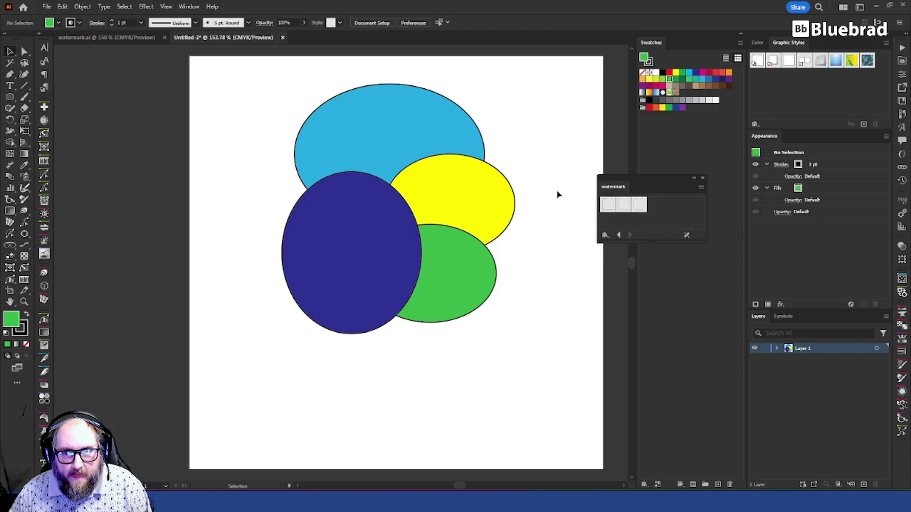
# Try the first watermark style on an ellipse drawn over the coloured shapes, and delete that ellipse.
pyautogui.click(610, 207)
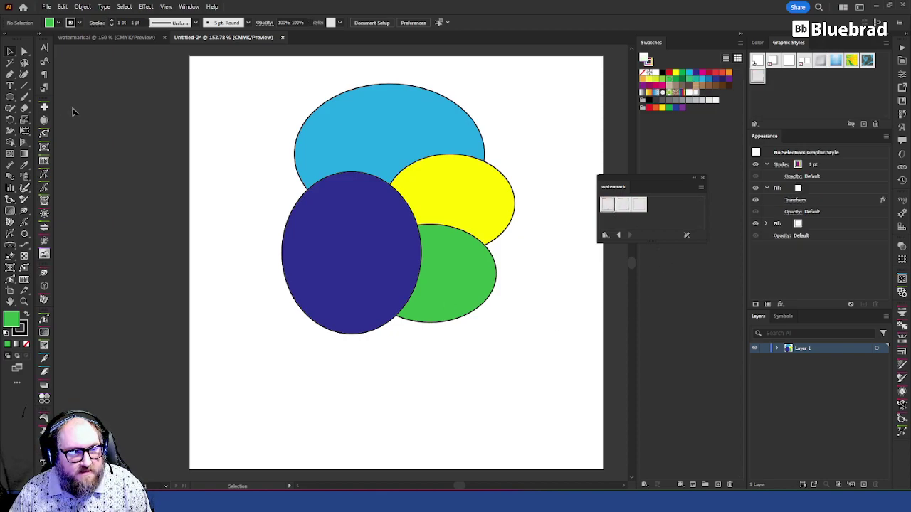
pyautogui.click(10, 97)
pyautogui.moveTo(202, 63); pyautogui.dragTo(574, 350)
pyautogui.moveTo(10, 98); pyautogui.dragTo(96, 99)
pyautogui.moveTo(202, 68); pyautogui.dragTo(548, 322)
pyautogui.click(526, 257)
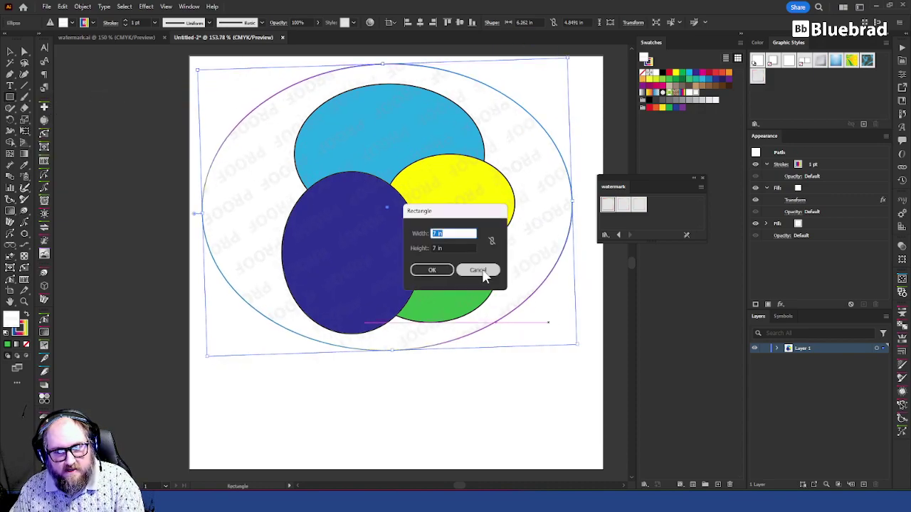
pyautogui.click(478, 269)
pyautogui.press('v')
pyautogui.press('Delete')
# Draw a rectangle about 5.9 by 5.2 in over the coloured shapes and apply the largest watermark style to it.
pyautogui.click(10, 97)
pyautogui.moveTo(228, 66)
pyautogui.mouseDown()
pyautogui.moveTo(594, 321)
pyautogui.moveTo(579, 377)
pyautogui.moveTo(576, 370)
pyautogui.mouseUp()
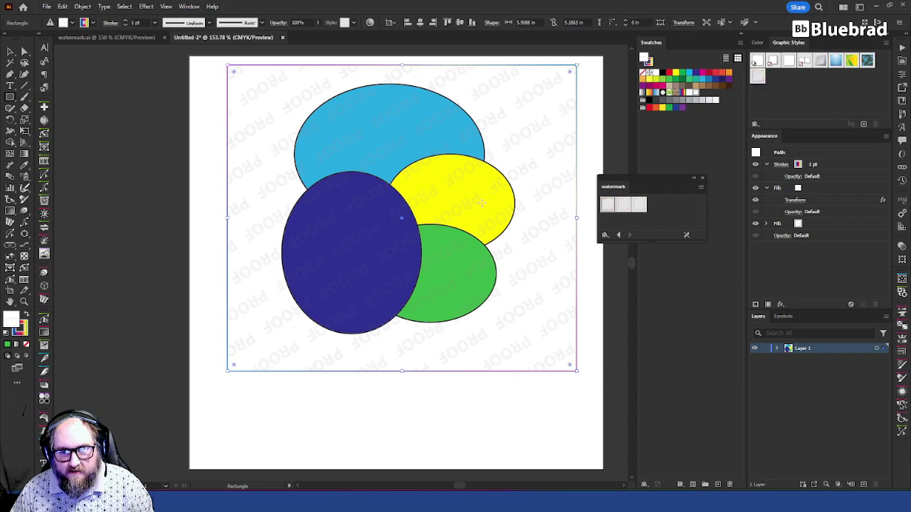
pyautogui.click(607, 206)
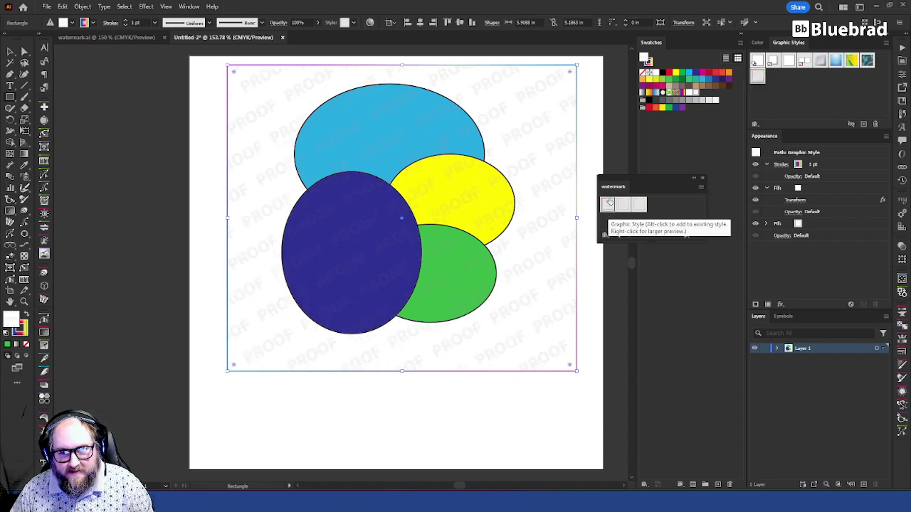
# Compare the watermark styles on the rectangle, ending on the smallest, and examine its repeating text up close.
pyautogui.click(622, 206)
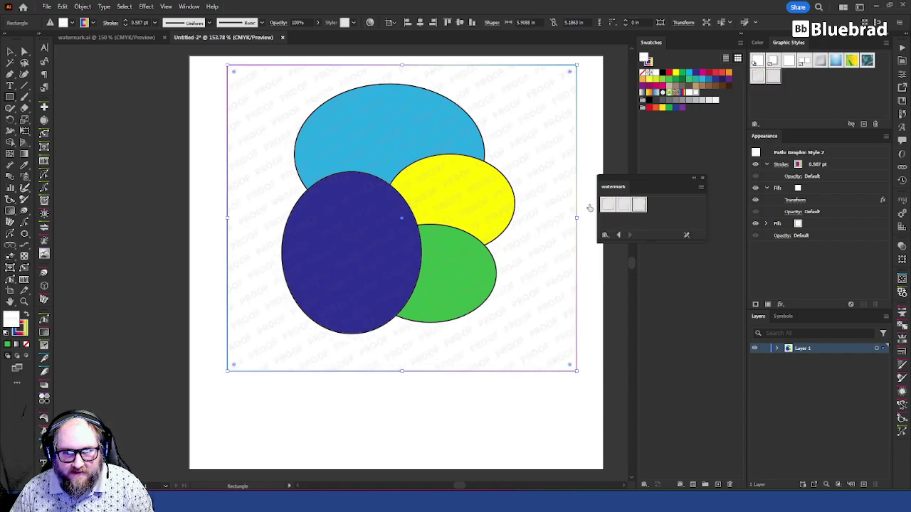
pyautogui.click(607, 205)
pyautogui.click(620, 206)
pyautogui.click(639, 206)
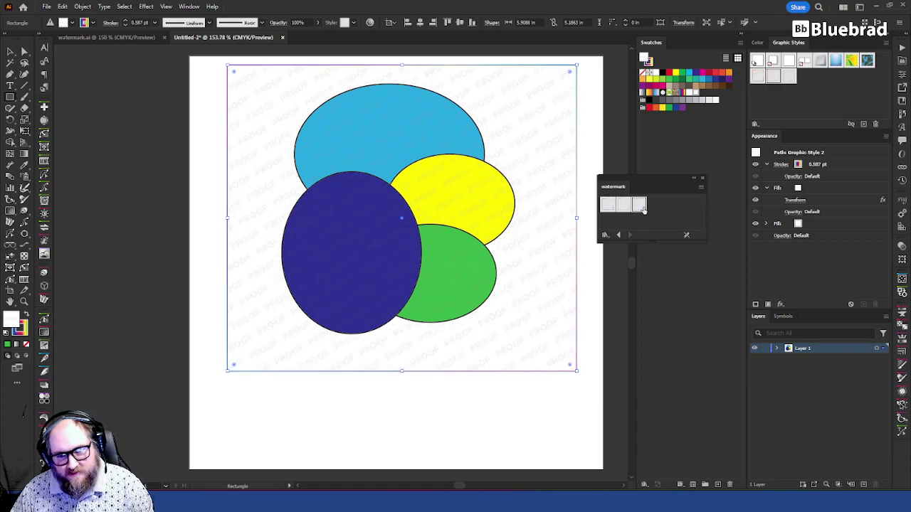
pyautogui.click(640, 206)
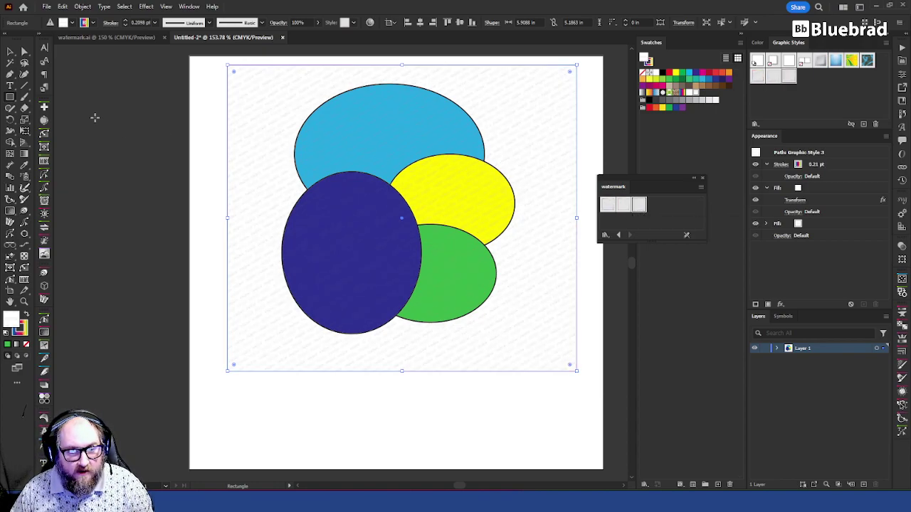
pyautogui.click(10, 52)
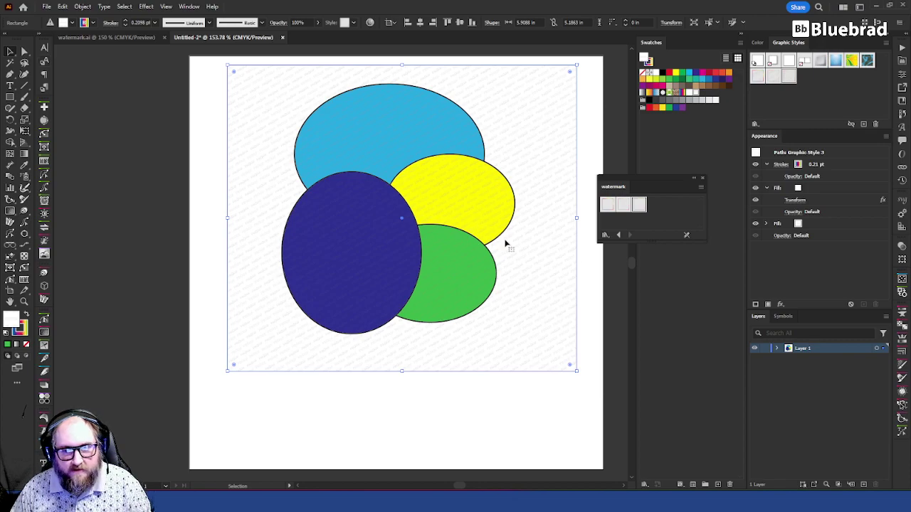
pyautogui.scroll(10, 420, 188)
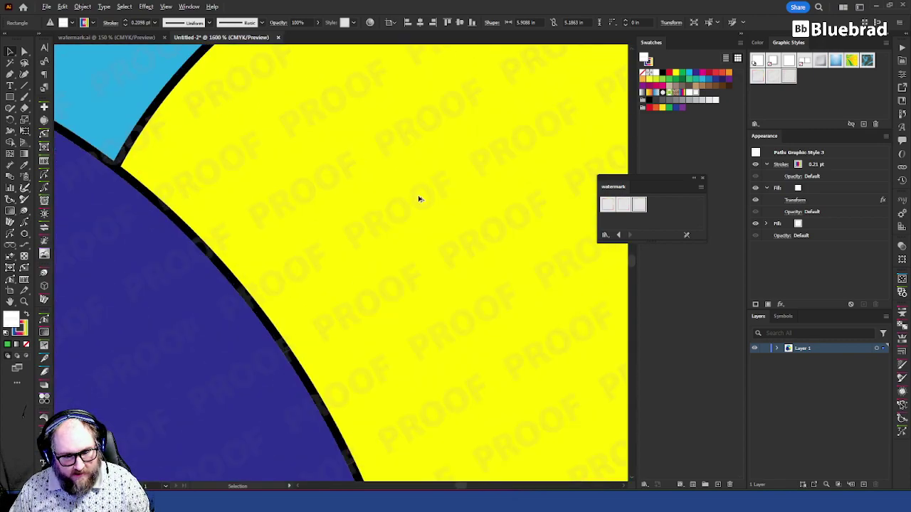
pyautogui.scroll(-8, 420, 200)
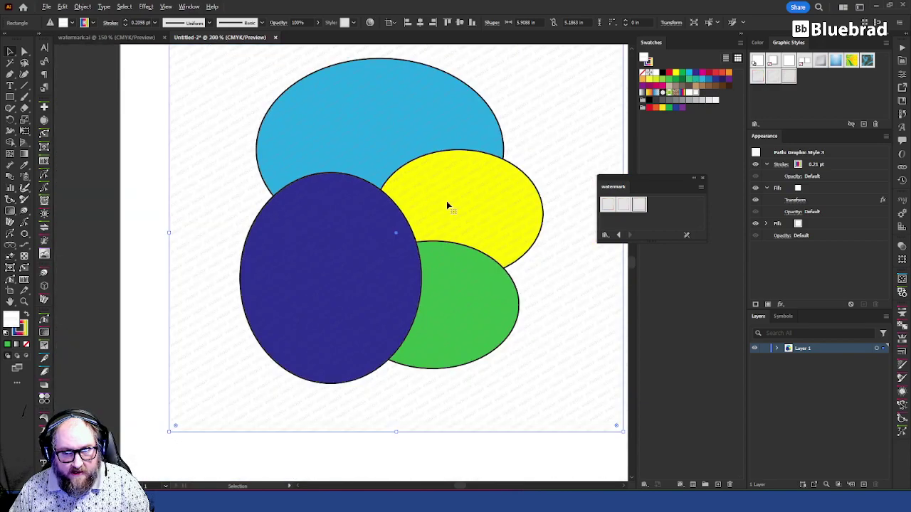
# In watermark.ai, enlarge the watermark rectangle around its centre to about 7.34 in square and apply the largest watermark style.
pyautogui.click(134, 37)
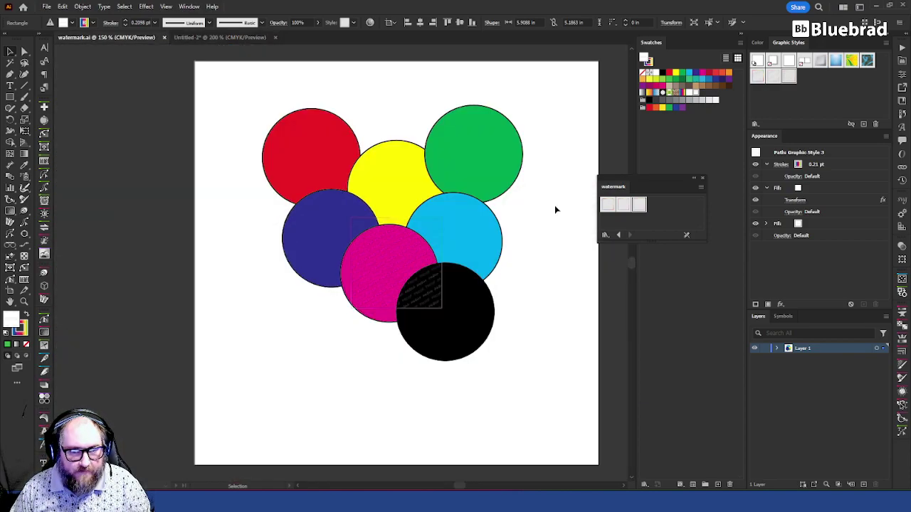
pyautogui.click(386, 255)
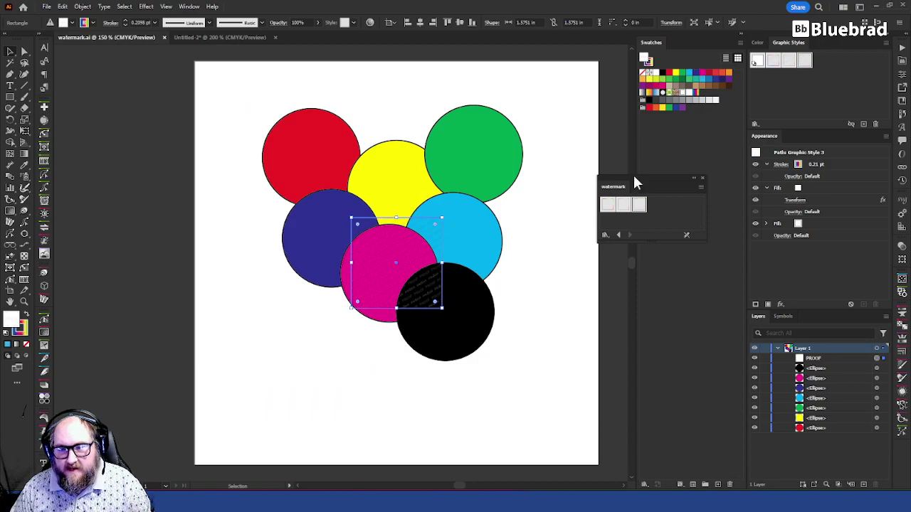
pyautogui.click(605, 205)
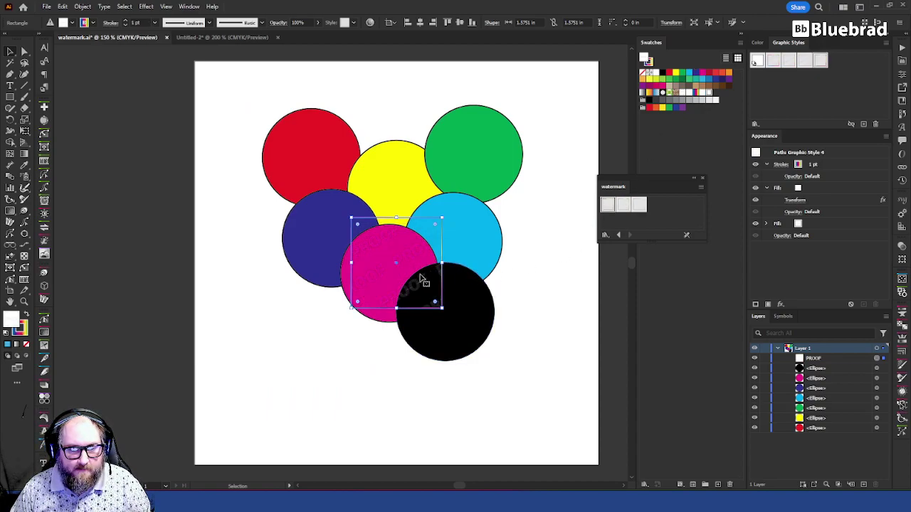
pyautogui.moveTo(441, 219)
pyautogui.mouseDown()
pyautogui.moveTo(472, 203)
pyautogui.moveTo(606, 67)
pyautogui.moveTo(607, 52)
pyautogui.mouseUp()
pyautogui.click(610, 207)
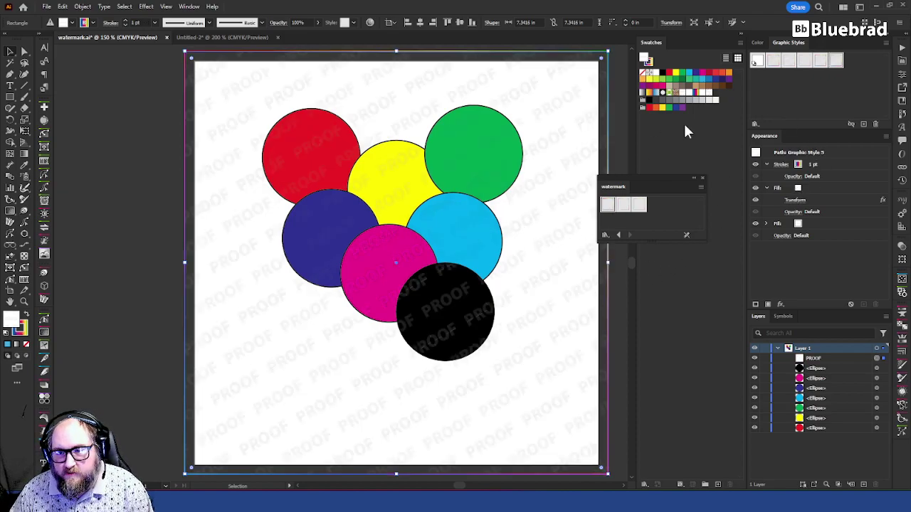
# Edit the watermark pattern swatch, replacing its PROOF text with Bluebrad and setting the tile width to 1.5 in.
pyautogui.doubleClick(681, 93)
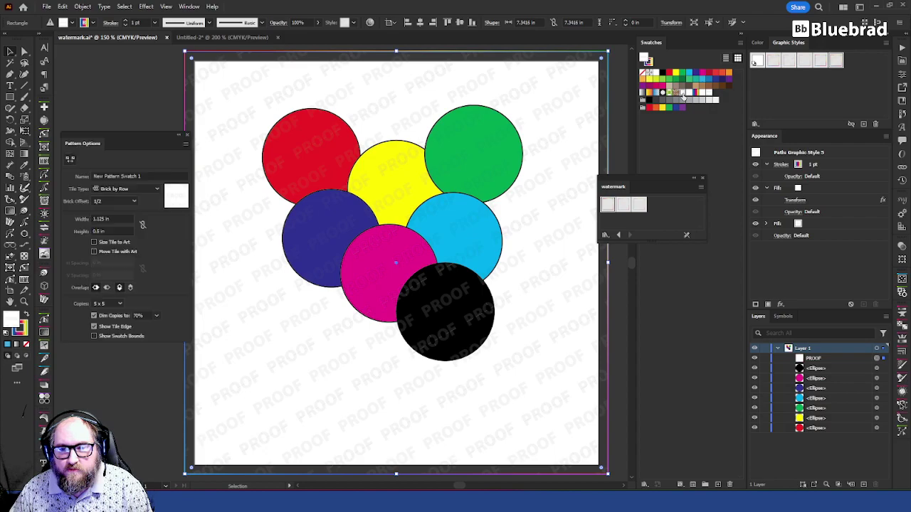
pyautogui.click(350, 260)
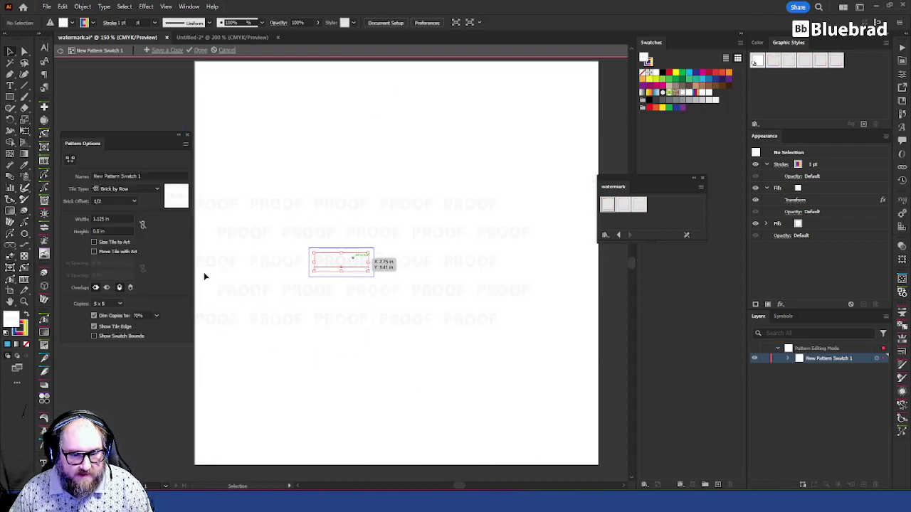
pyautogui.doubleClick(332, 267)
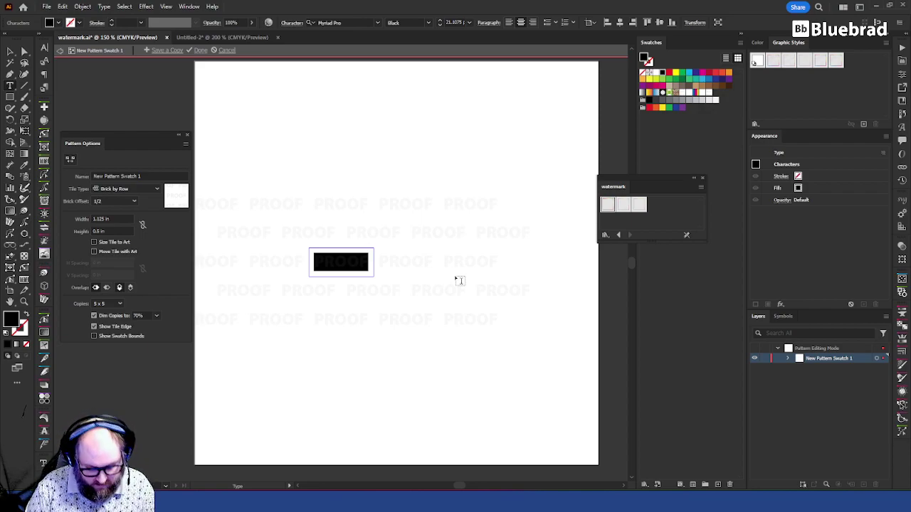
pyautogui.write('Bl')
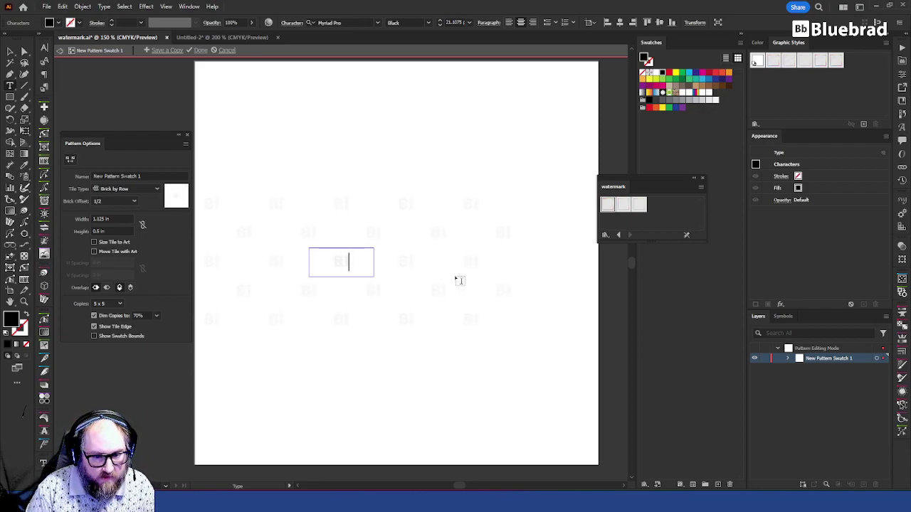
pyautogui.write('uebrad')
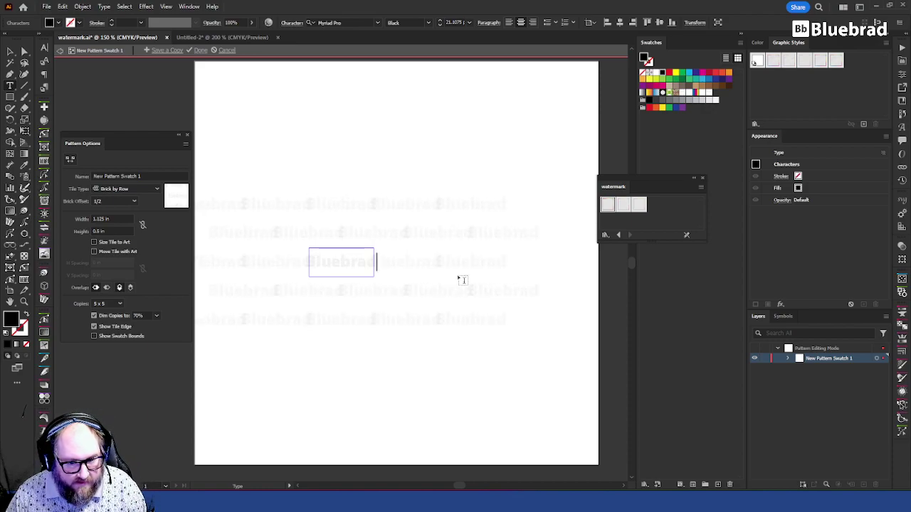
pyautogui.click(121, 219)
pyautogui.write('1.5')
pyautogui.press('Return')
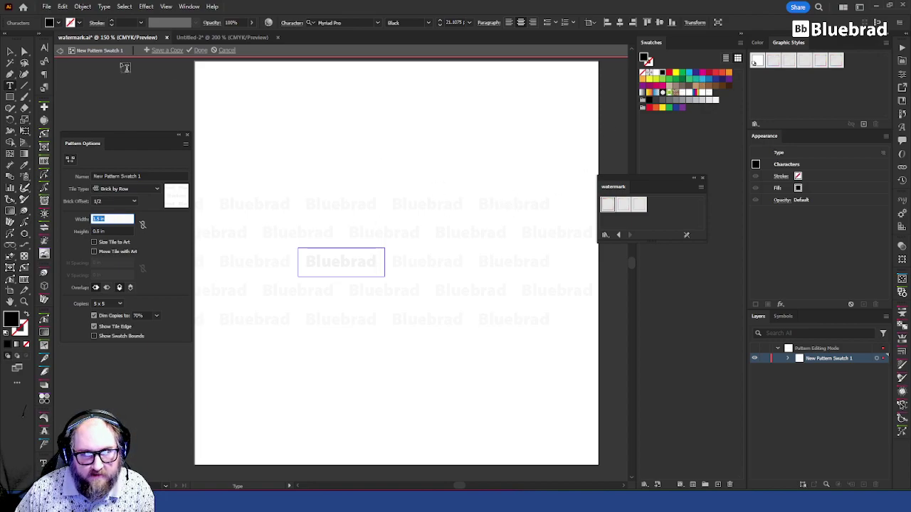
# Finish editing New Pattern Swatch 1, open New Pattern Swatch 2 for editing and set its tile width to 1.5 in.
pyautogui.click(10, 52)
pyautogui.click(200, 49)
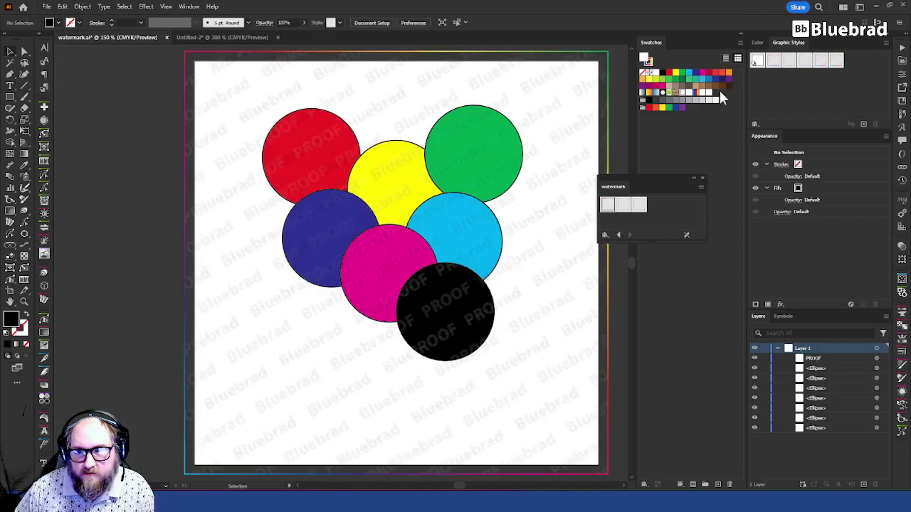
pyautogui.doubleClick(691, 93)
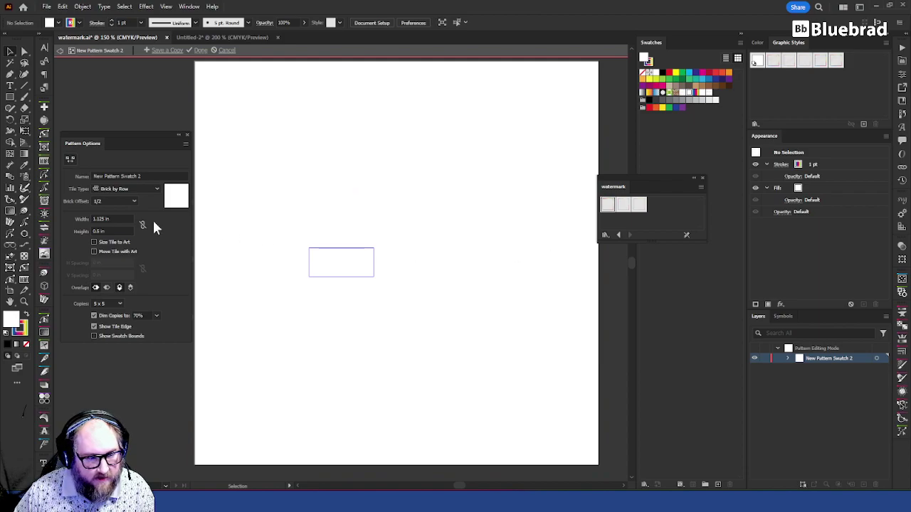
pyautogui.doubleClick(117, 219)
pyautogui.write('1')
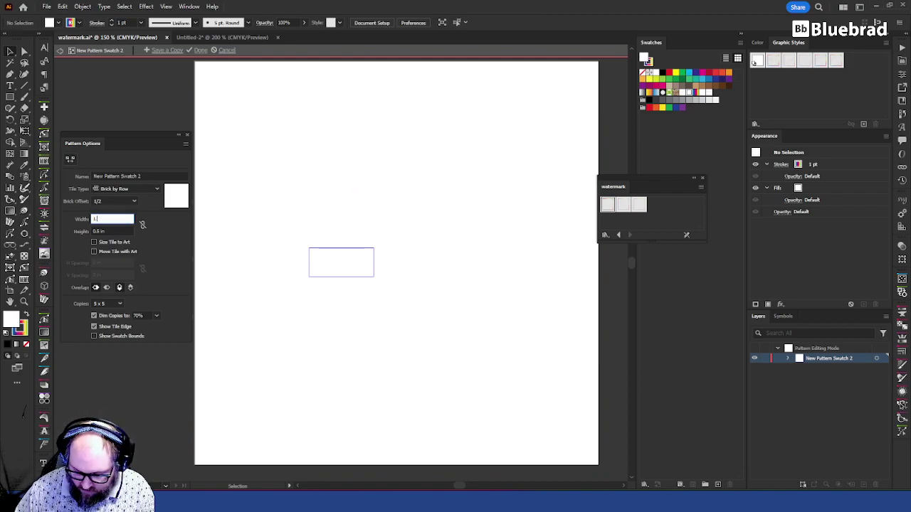
pyautogui.press('Return')
# Replace the white PROOF text in New Pattern Swatch 2 with Bluebrad, using outline view to see it, and finish pattern editing.
pyautogui.press('t')
pyautogui.click(340, 263)
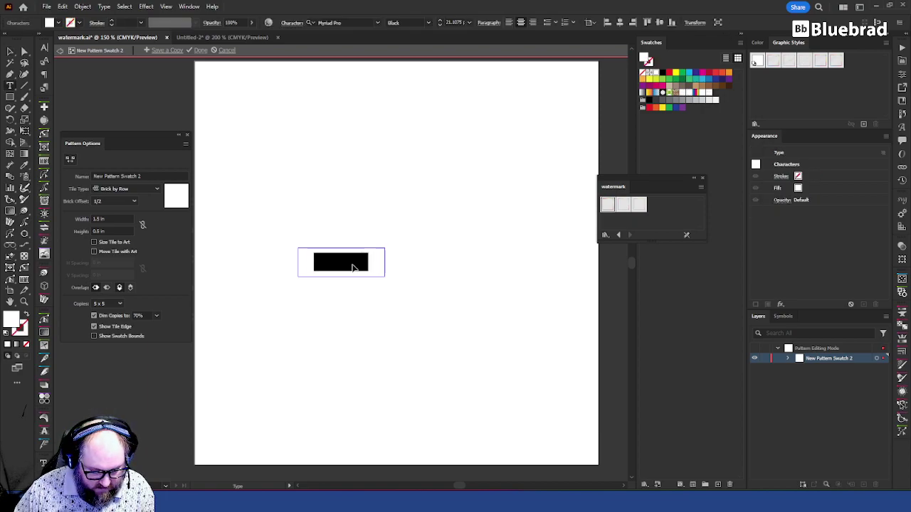
pyautogui.hotkey('ctrl', 'shift', 'd')
pyautogui.hotkey('ctrl', 'shift', 'd')
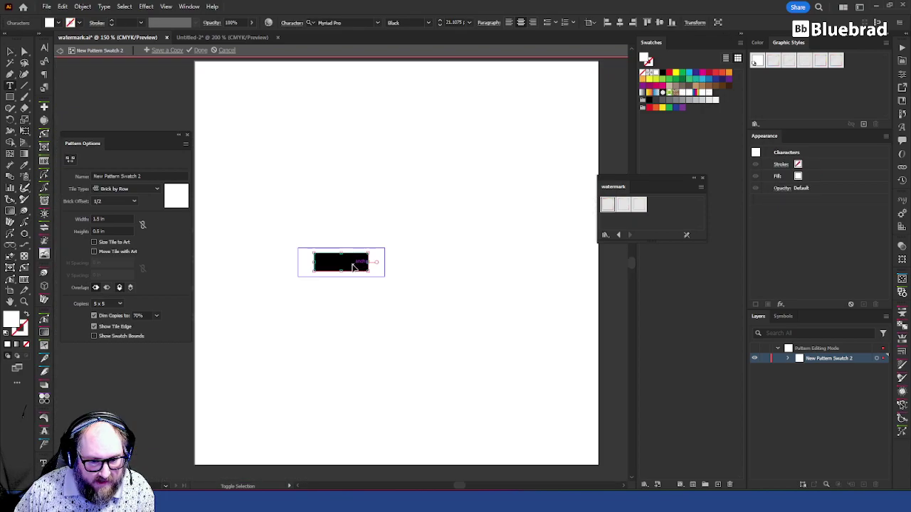
pyautogui.hotkey('ctrl', 'y')
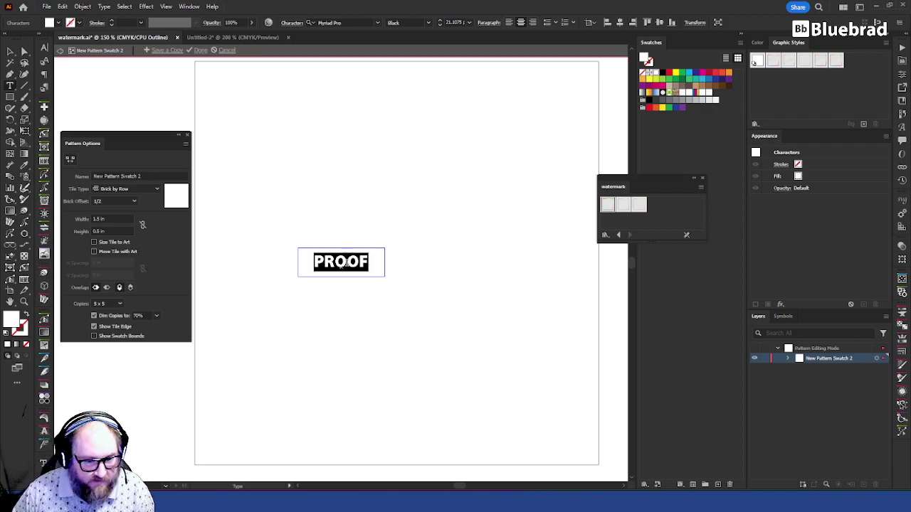
pyautogui.write('uebrad')
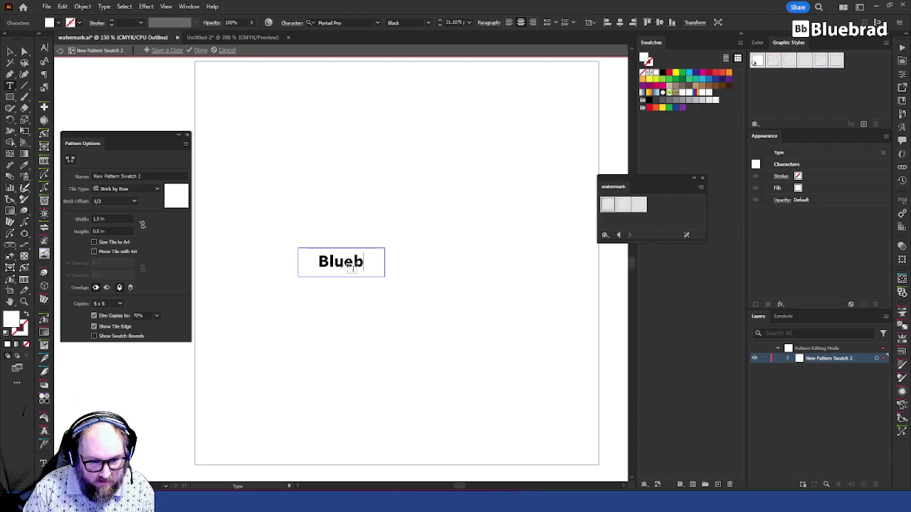
pyautogui.click(10, 51)
pyautogui.doubleClick(114, 85)
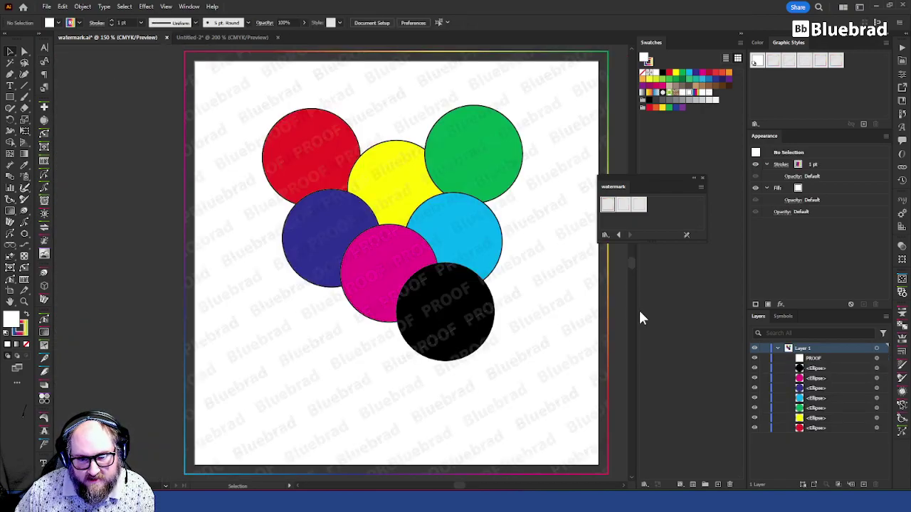
# Select the watermark rectangle and change its lower fill to New Pattern Swatch 2.
pyautogui.click(531, 302)
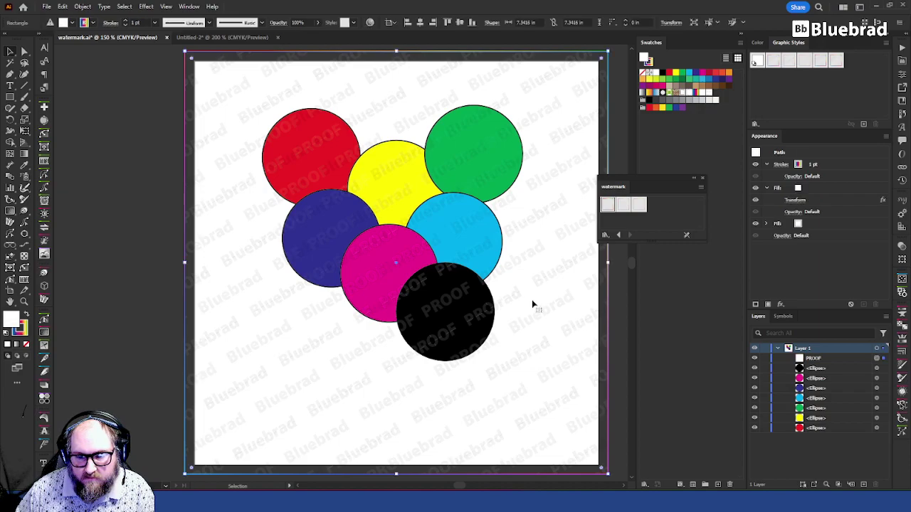
pyautogui.click(811, 225)
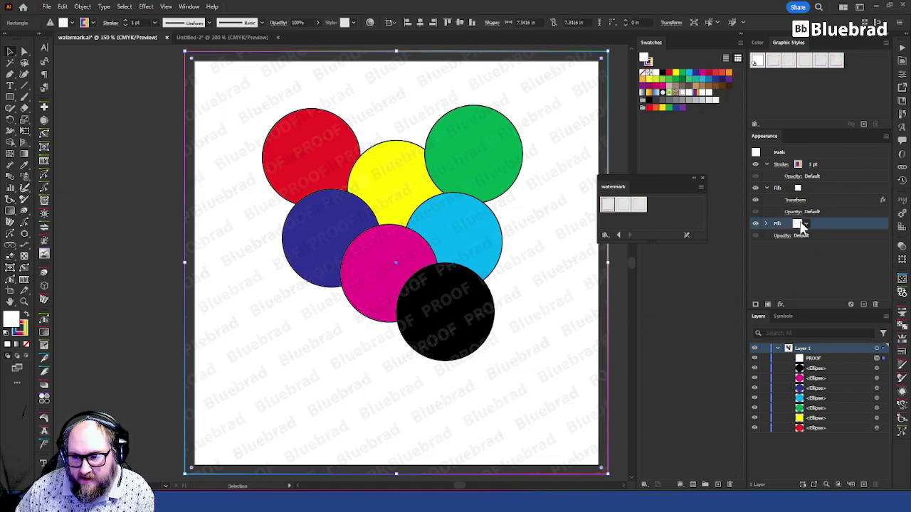
pyautogui.click(797, 225)
pyautogui.click(745, 260)
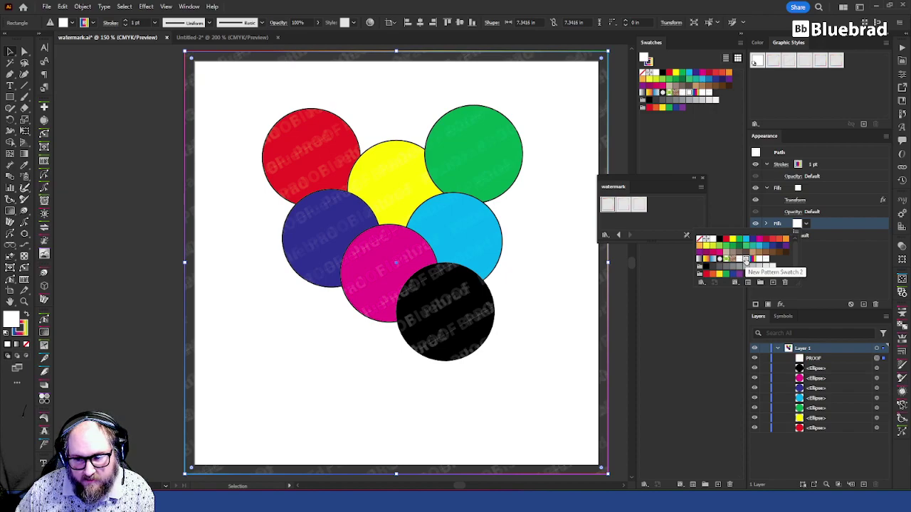
pyautogui.click(739, 261)
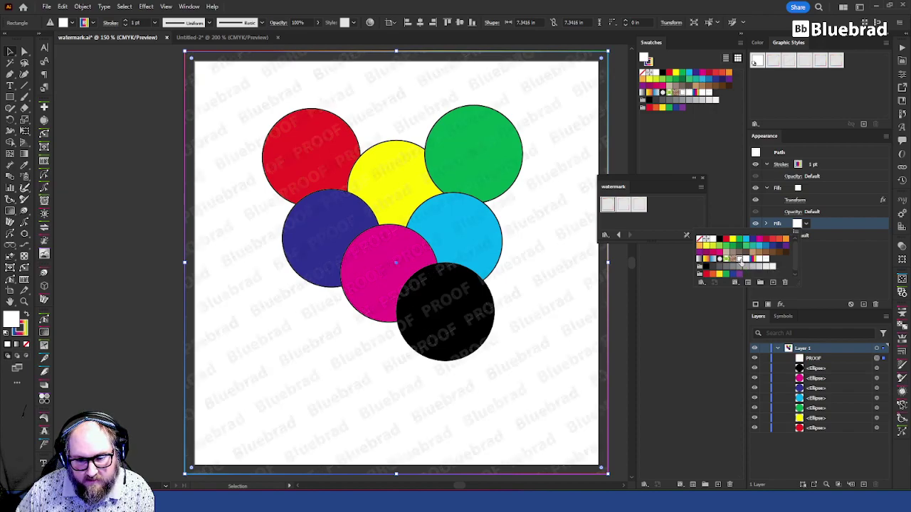
pyautogui.click(745, 257)
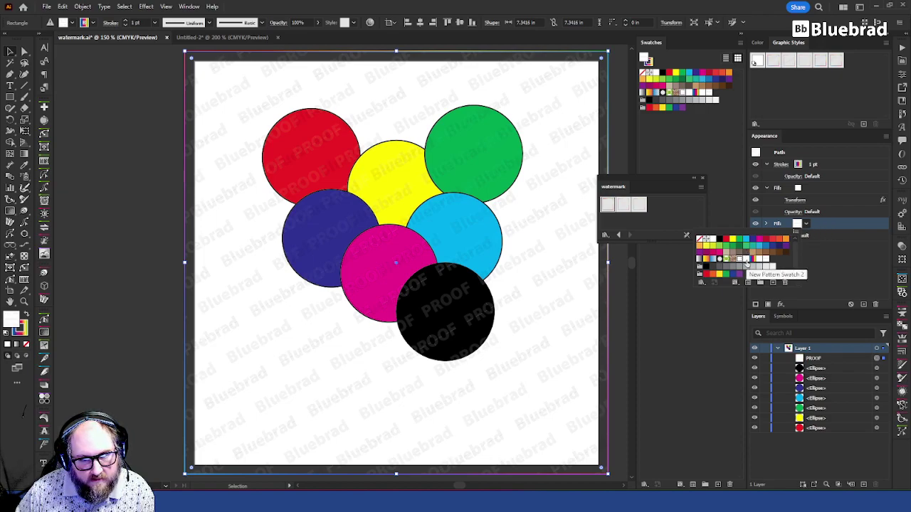
pyautogui.click(746, 260)
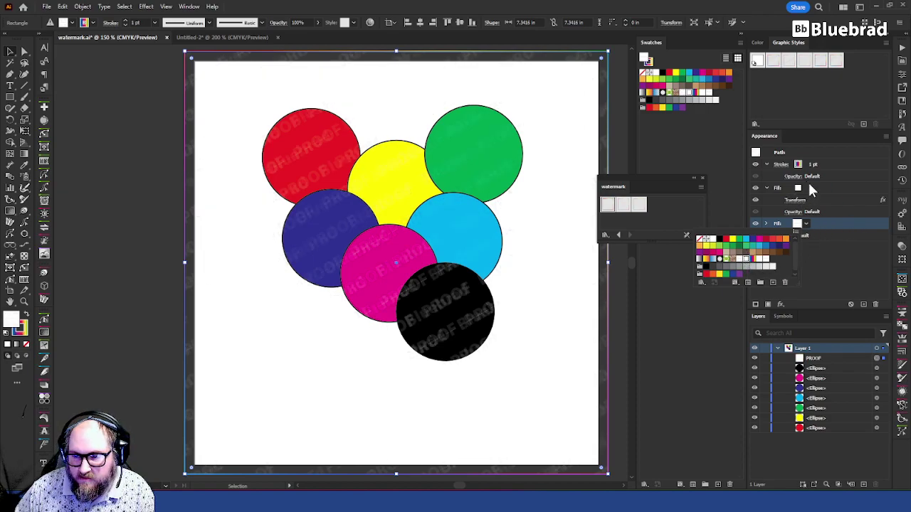
# Change the watermark rectangle's upper fill from the old PROOF pattern to the Bluebrad pattern New Pattern Swatch 1.
pyautogui.click(809, 189)
pyautogui.click(797, 187)
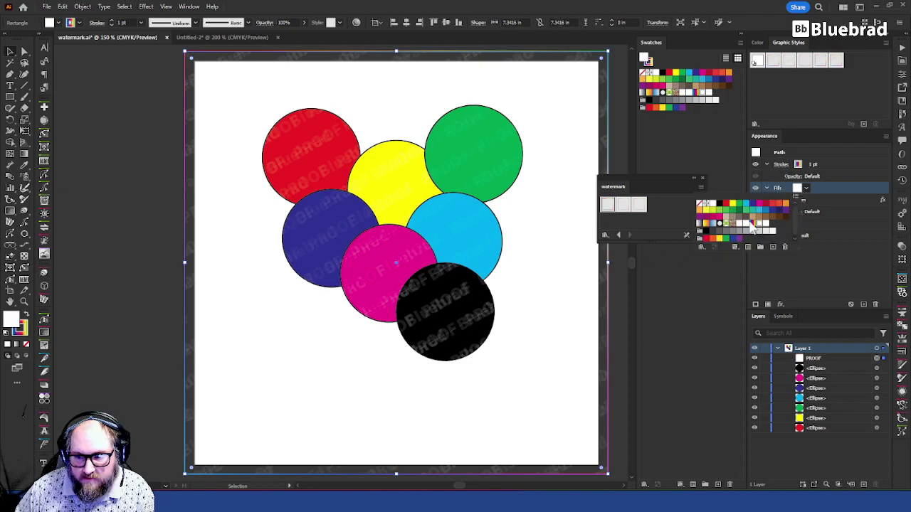
pyautogui.click(742, 224)
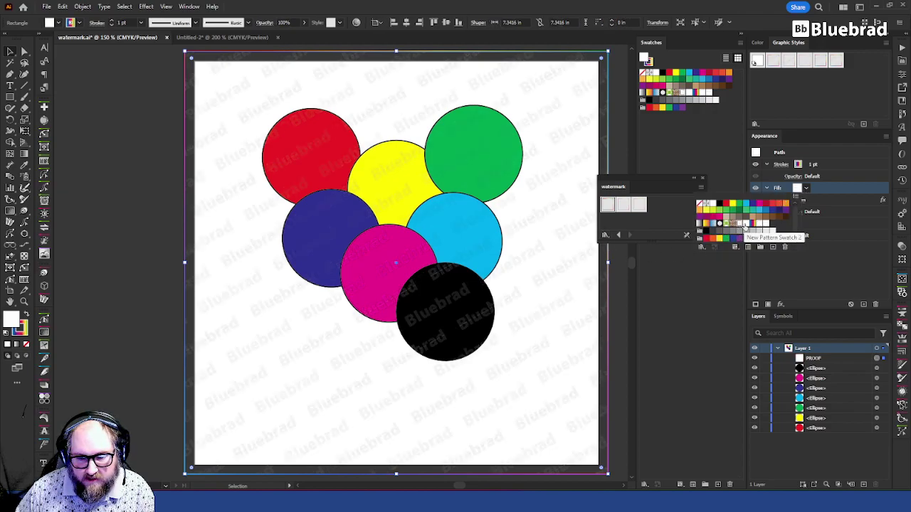
pyautogui.click(698, 314)
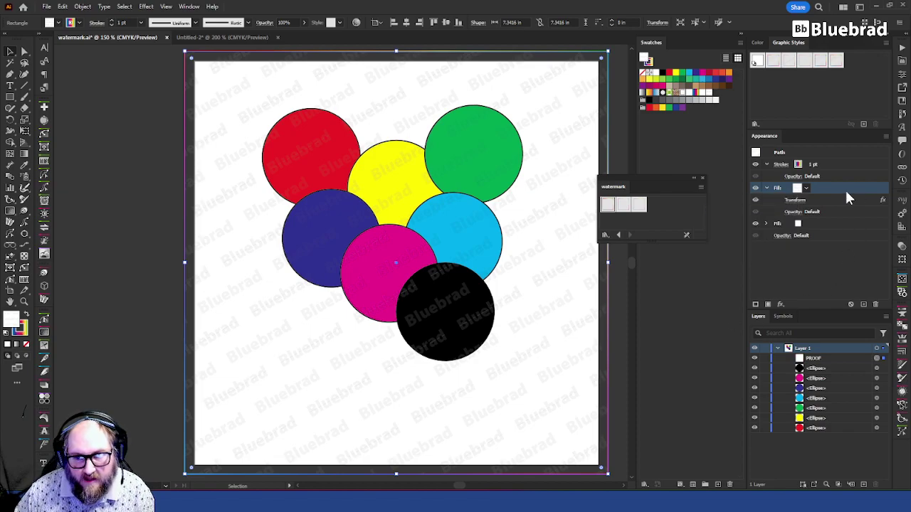
# Redefine the largest watermark graphic style, Graphic Style, with the rectangle's updated Bluebrad appearance.
pyautogui.click(824, 202)
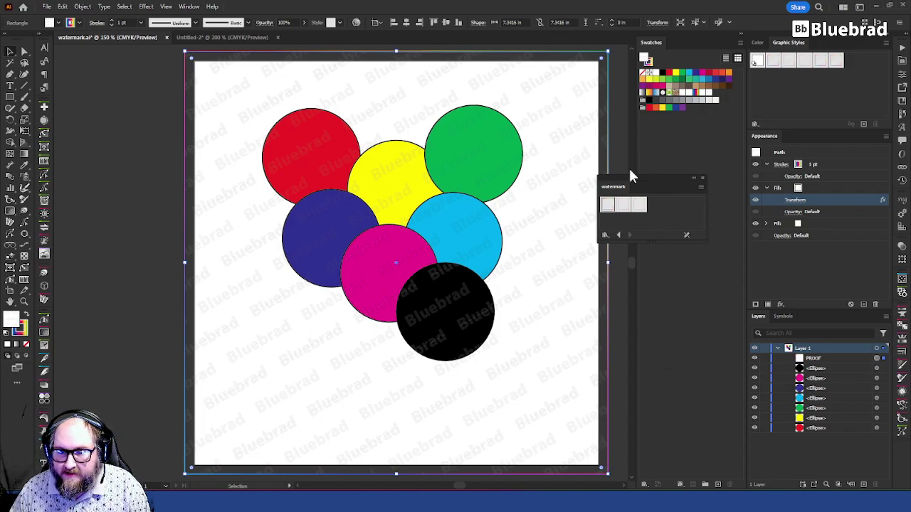
pyautogui.hscroll(5, 626, 171)
pyautogui.click(415, 247)
pyautogui.moveTo(416, 247); pyautogui.dragTo(591, 237)
pyautogui.click(490, 220)
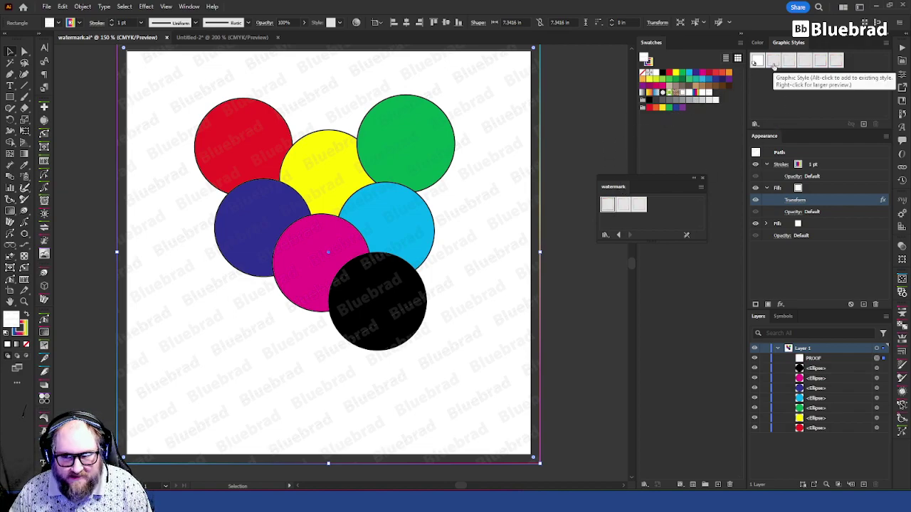
pyautogui.click(758, 157)
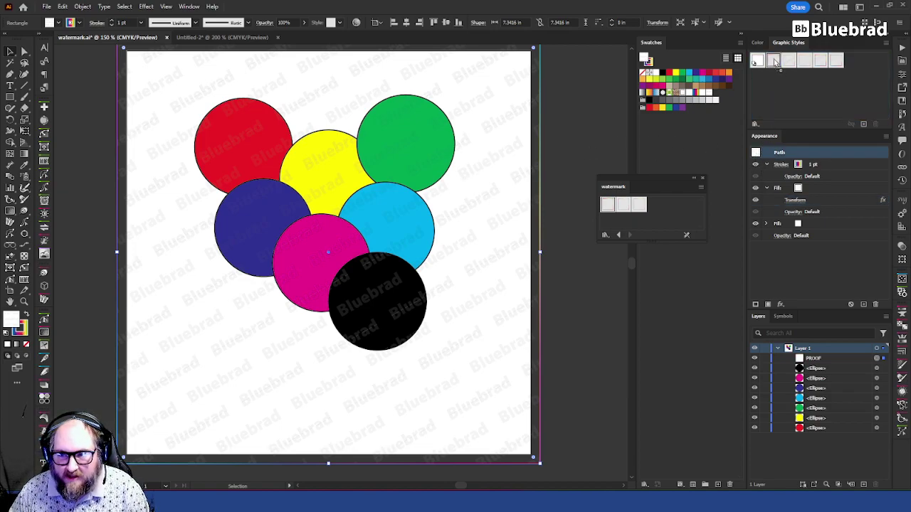
pyautogui.click(775, 62)
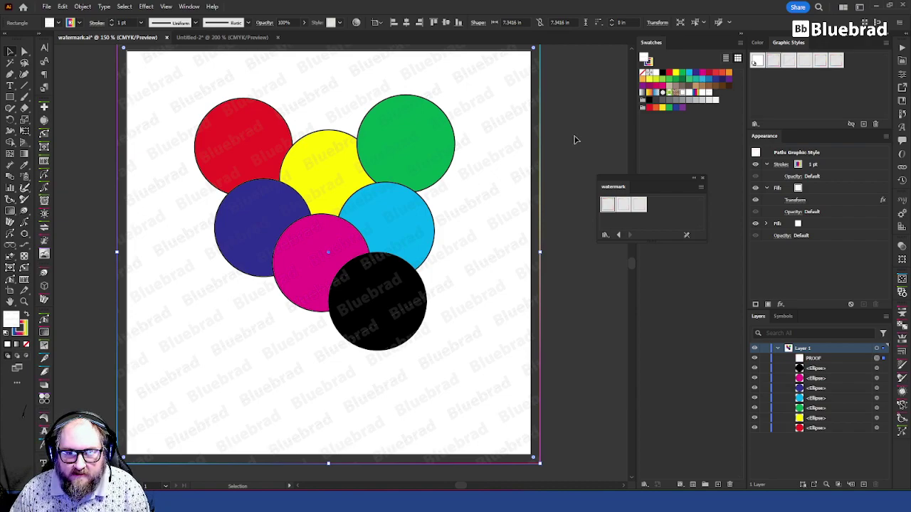
# Shrink the rectangle around its centre to about 2.94 in and 1.43 in square, redefining Graphic Style 2 and Graphic Style 3 respectively.
pyautogui.moveTo(539, 252); pyautogui.dragTo(413, 251)
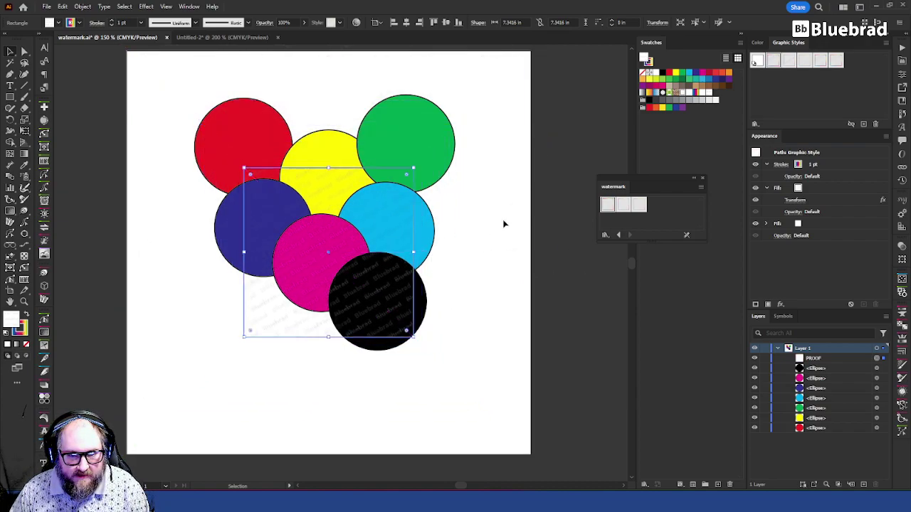
pyautogui.moveTo(755, 152); pyautogui.dragTo(790, 65)
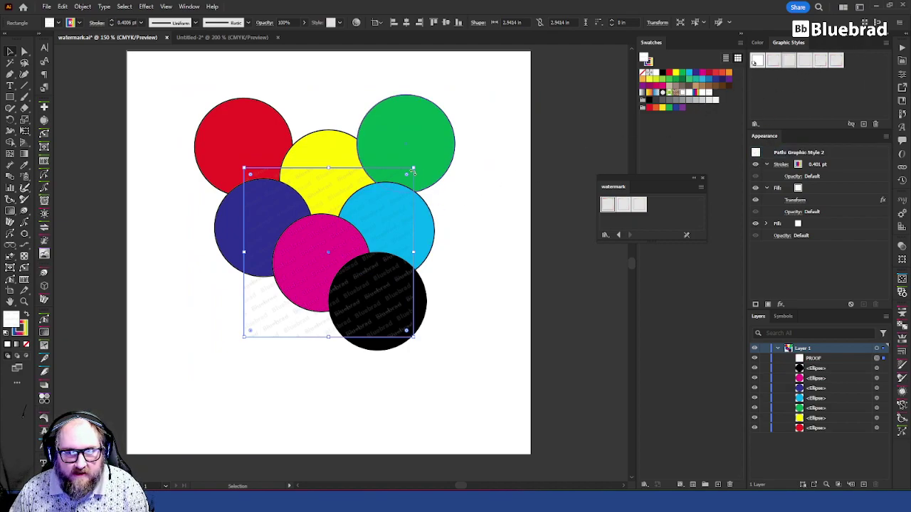
pyautogui.moveTo(414, 173); pyautogui.dragTo(369, 211)
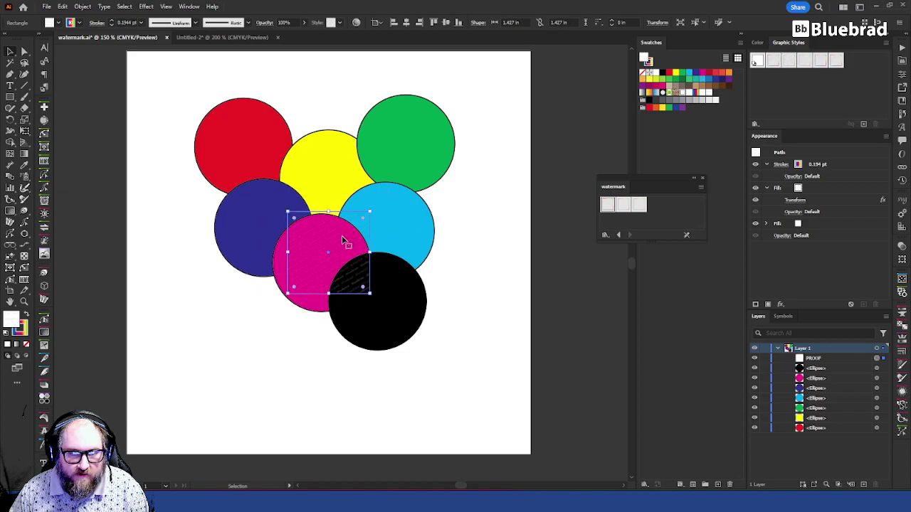
pyautogui.click(804, 60)
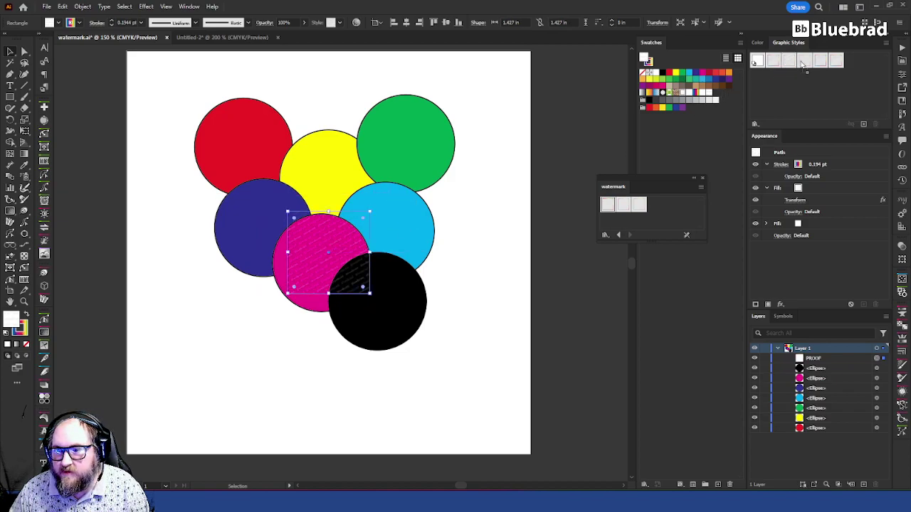
pyautogui.hotkey('ctrl', 'h')
pyautogui.click(550, 208)
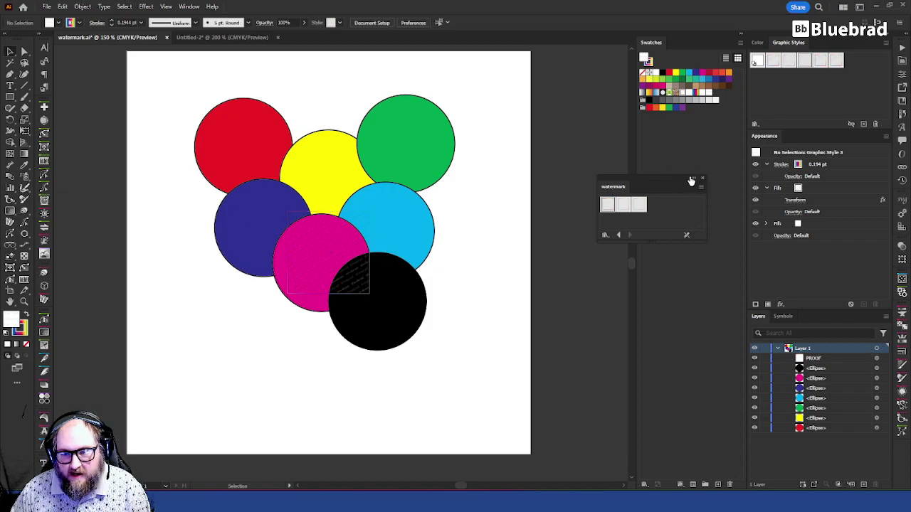
# Try to reload the watermark style library in the Untitled-2 document and apply its largest style to the rectangle.
pyautogui.click(702, 177)
pyautogui.click(755, 123)
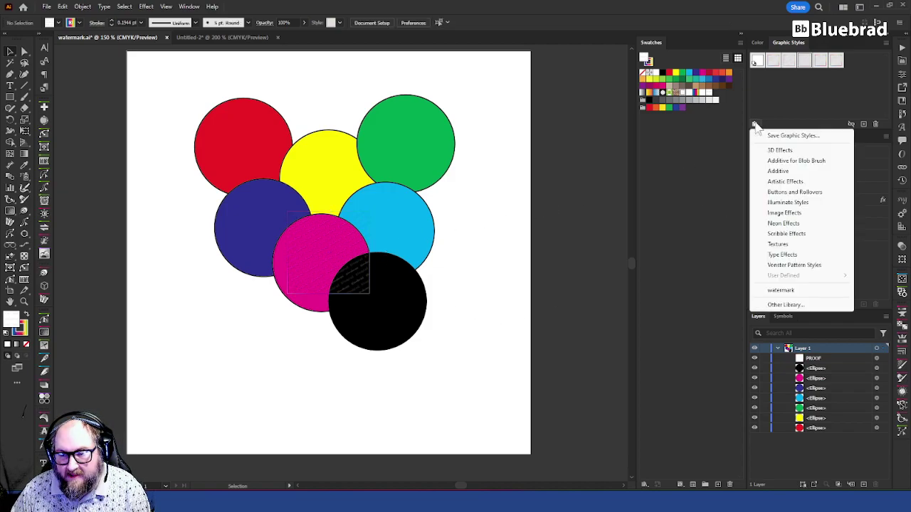
pyautogui.click(228, 38)
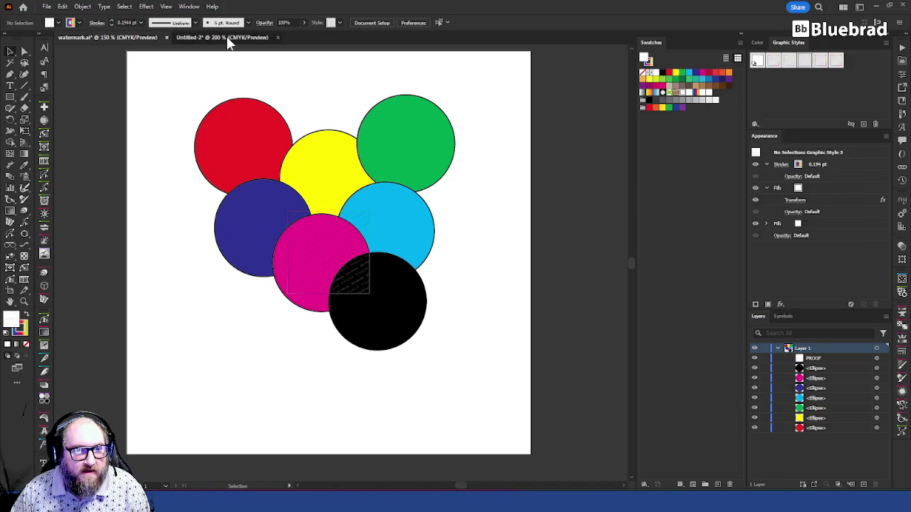
pyautogui.click(755, 124)
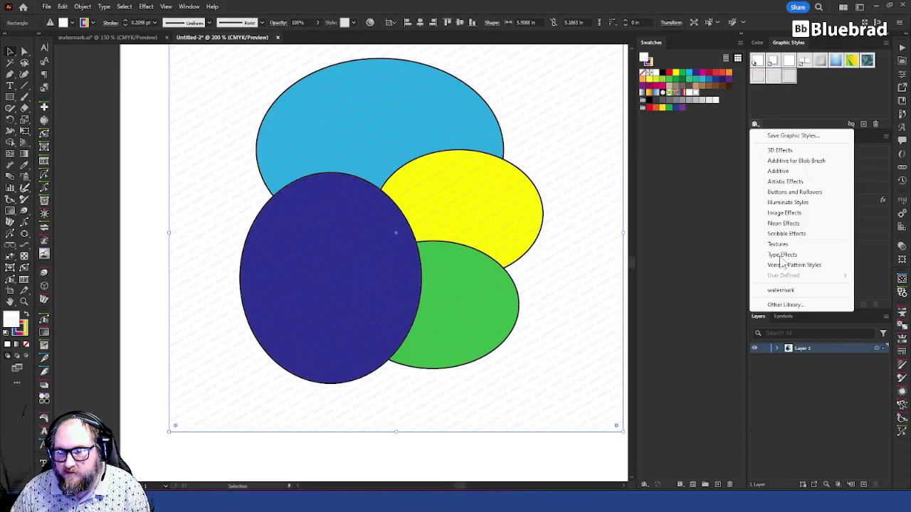
pyautogui.click(796, 299)
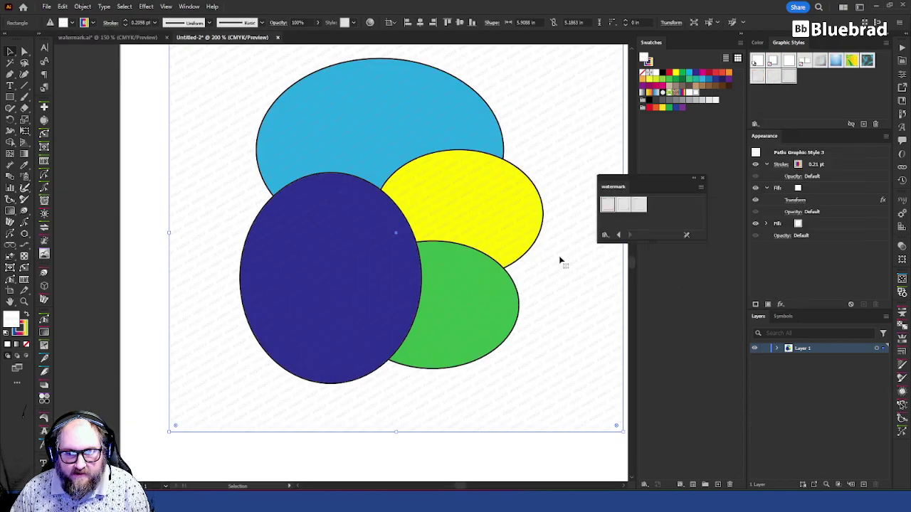
pyautogui.click(608, 210)
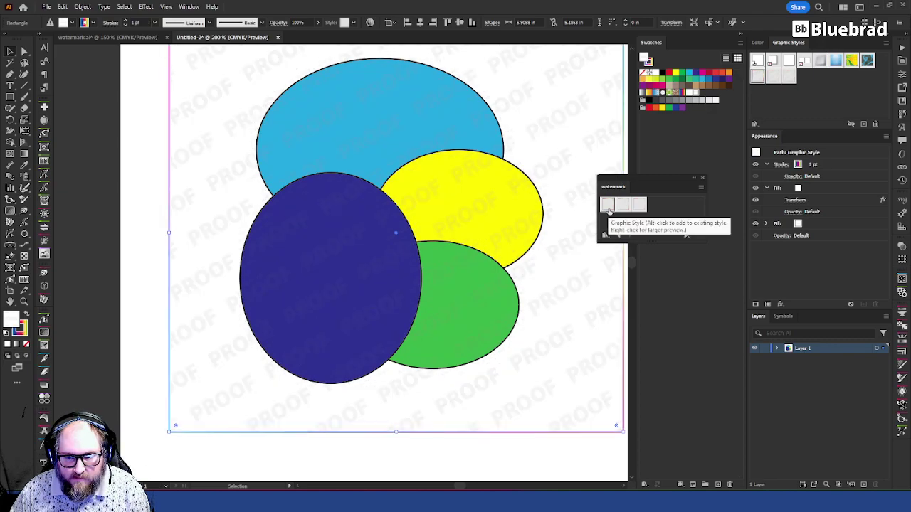
# Save the changes in watermark.ai, then return to Untitled-2 and refresh the watermark style library there.
pyautogui.click(141, 37)
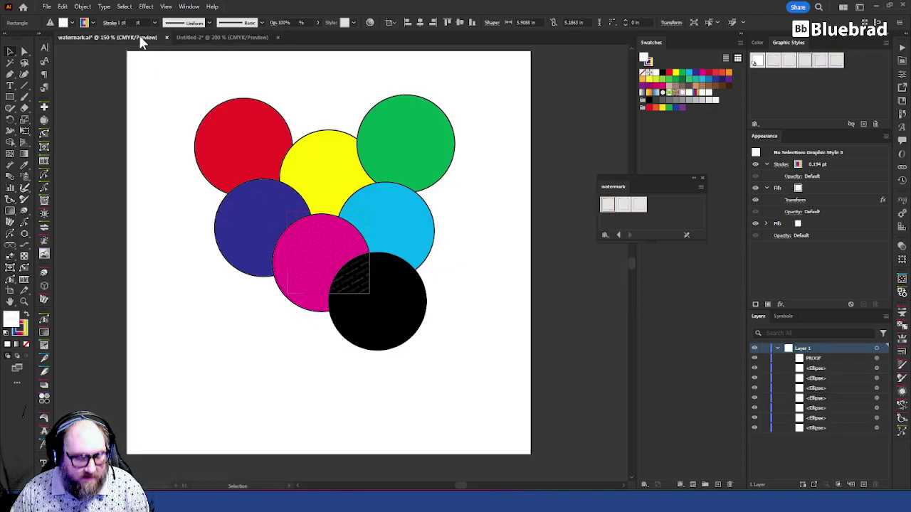
pyautogui.click(241, 40)
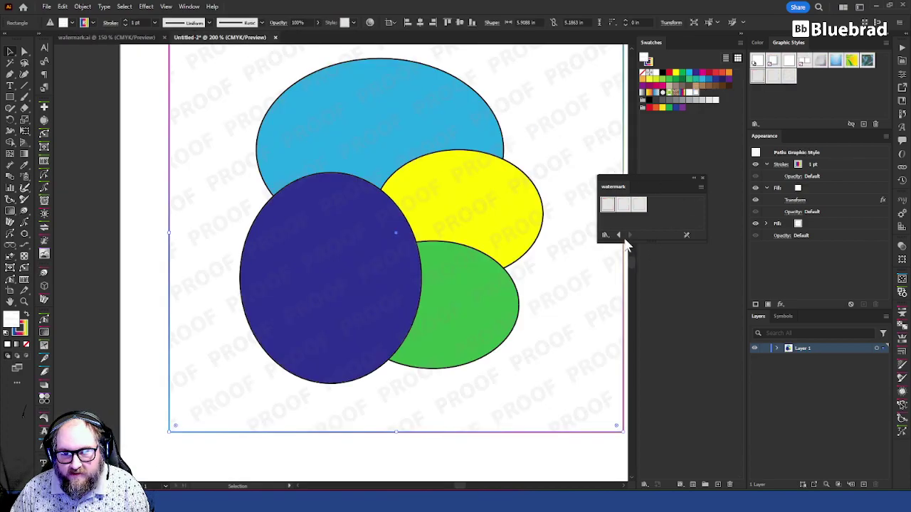
pyautogui.click(631, 235)
pyautogui.click(630, 235)
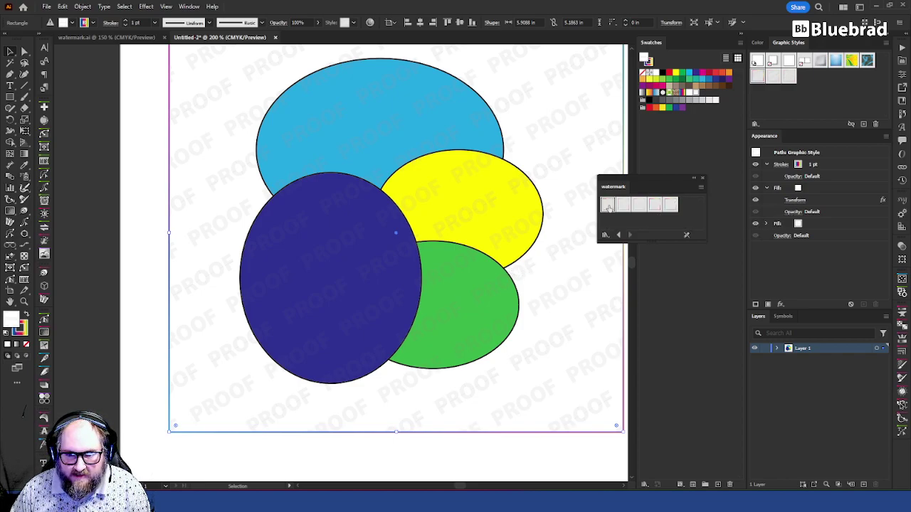
# Try the largest and smallest refreshed watermark styles on the rectangle and hide its bounding box handles.
pyautogui.click(607, 206)
pyautogui.click(636, 206)
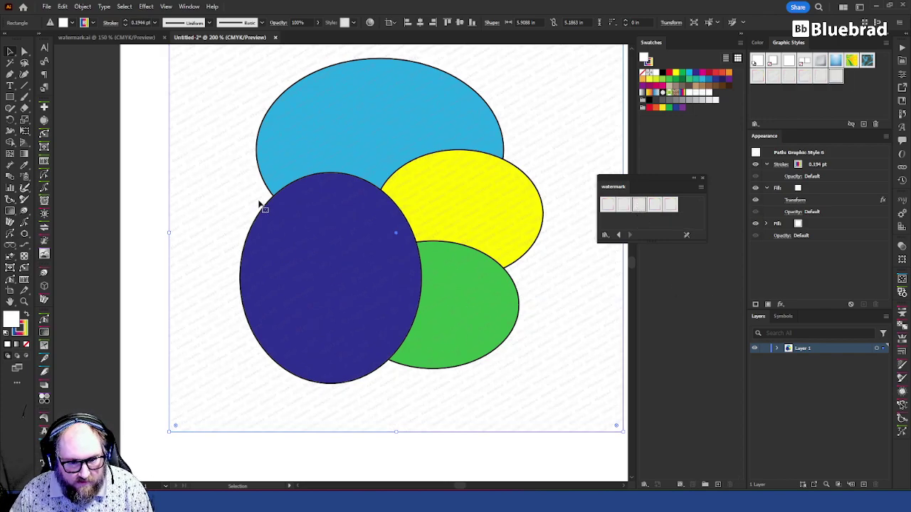
pyautogui.hotkey('ctrl', 'shift', 'b')
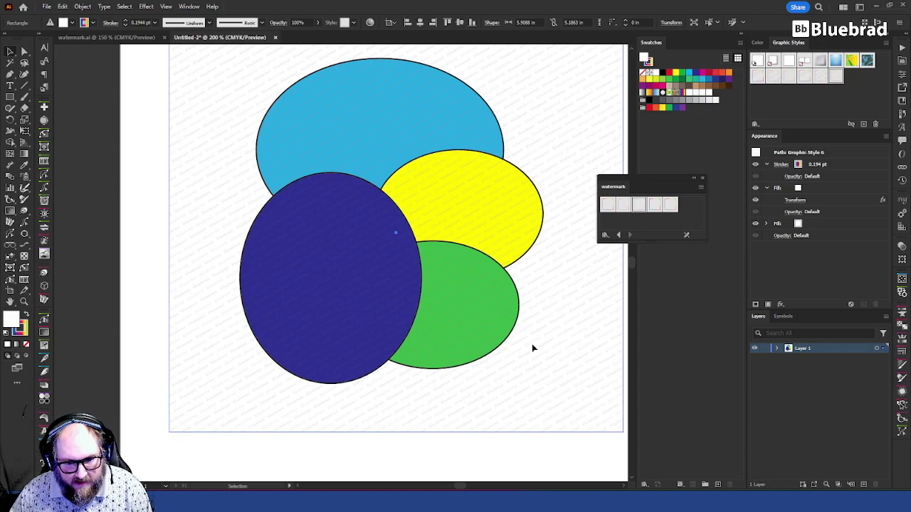
# Shift the watermark rectangle slightly left over the ellipses and apply the largest Bluebrad style to it.
pyautogui.moveTo(547, 345); pyautogui.dragTo(516, 366)
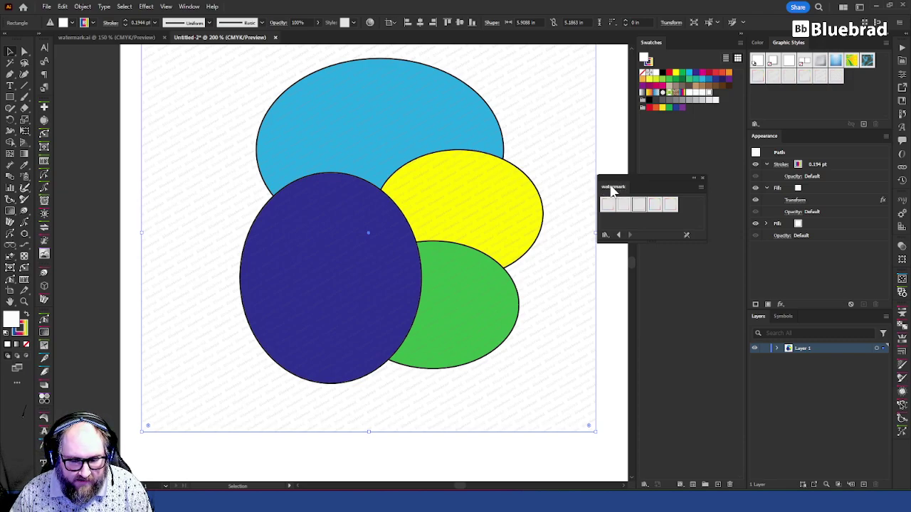
pyautogui.moveTo(616, 188); pyautogui.dragTo(621, 175)
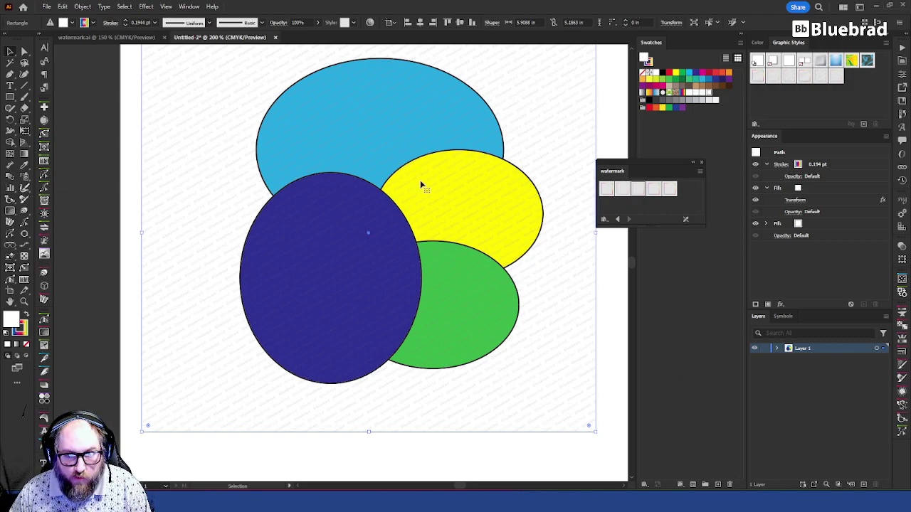
pyautogui.click(606, 188)
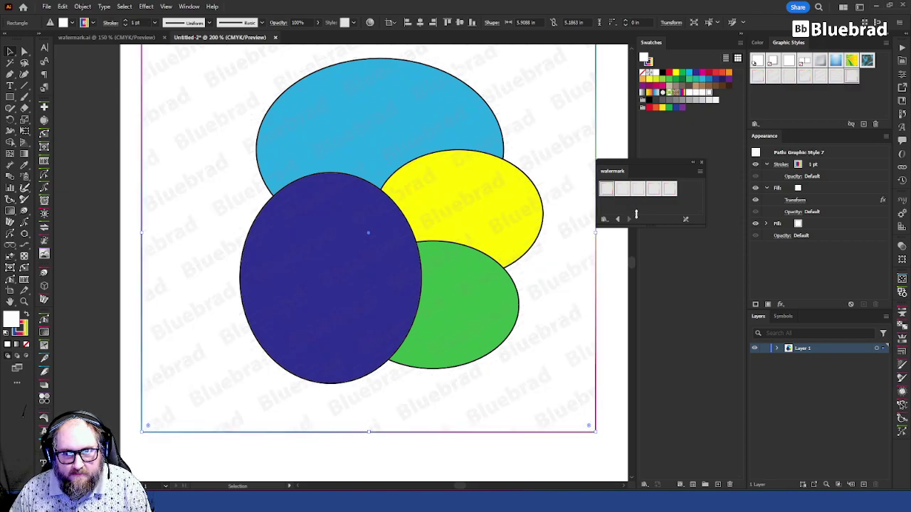